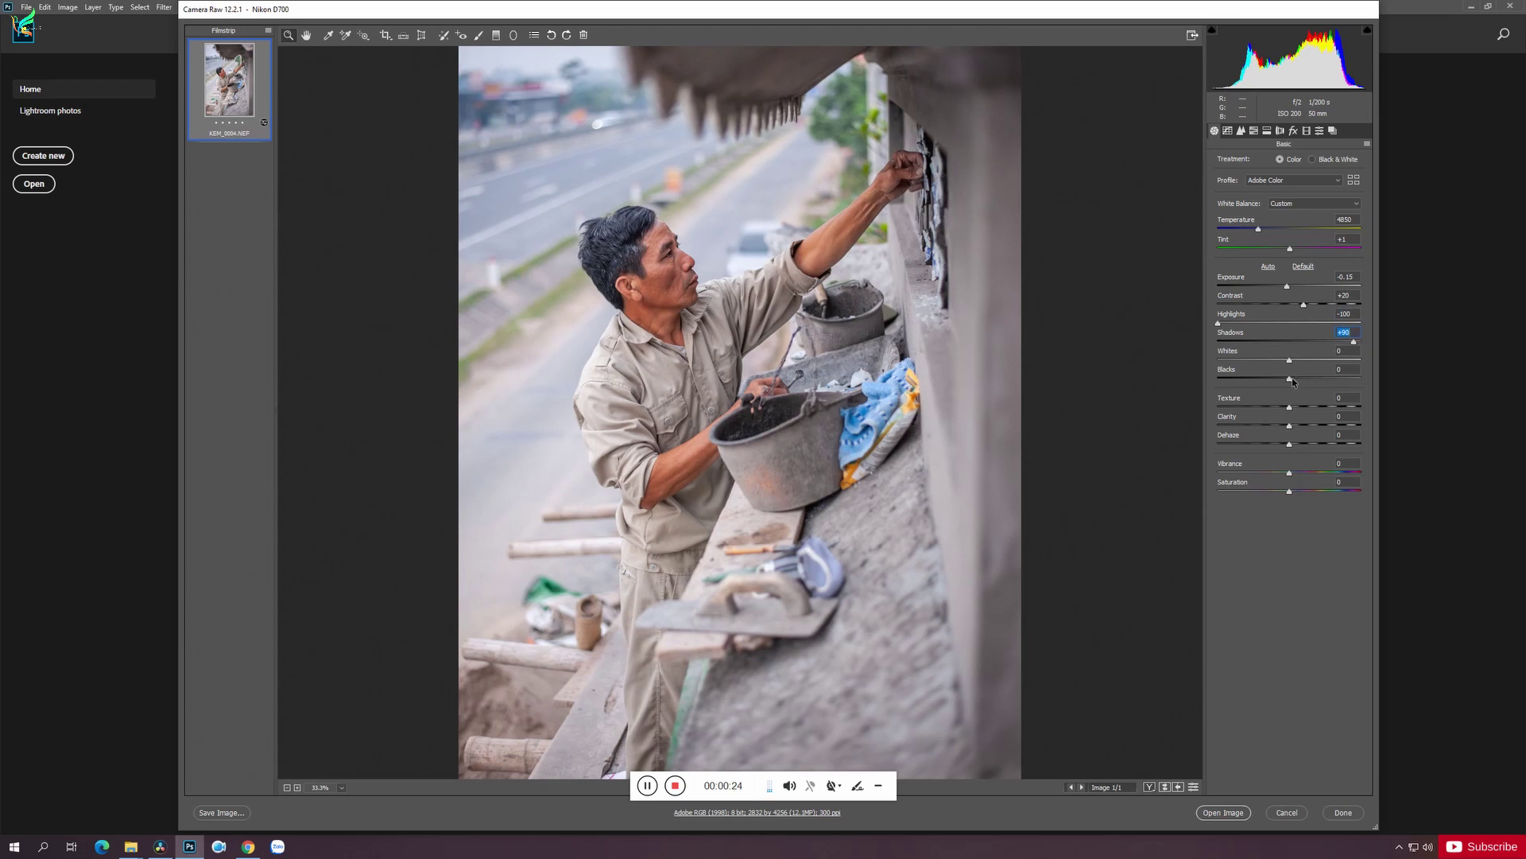
Set the photo's Blacks to -80, Clarity to +55, Vibrance to +43 and Saturation to -2
drag(1290, 379, 1228, 383)
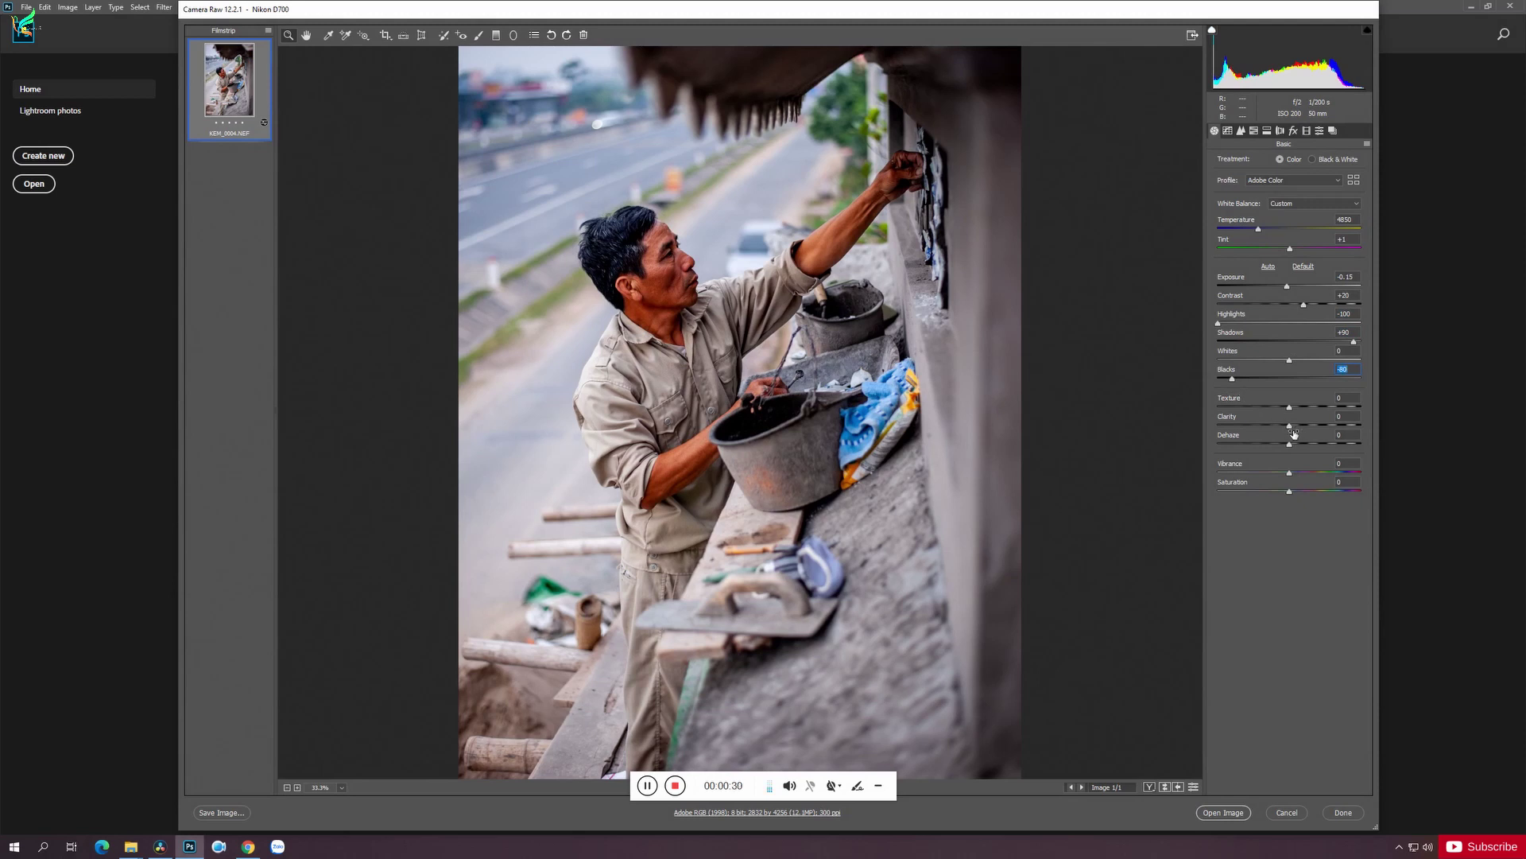
drag(1290, 427, 1330, 428)
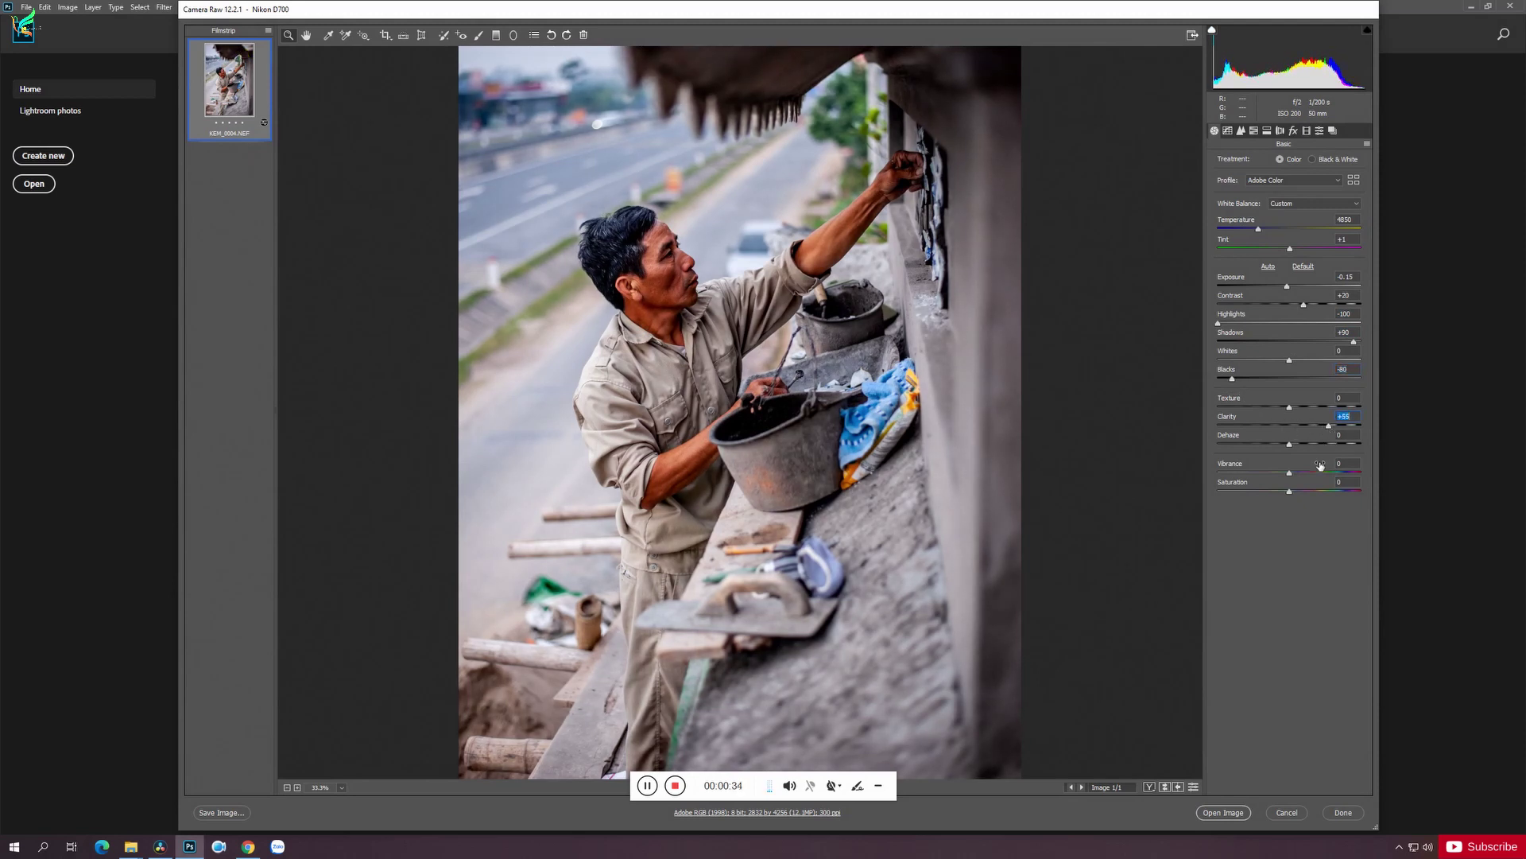
mouse_move(1290, 473)
mouse_down()
mouse_move(1321, 475)
mouse_move(1289, 492)
mouse_up()
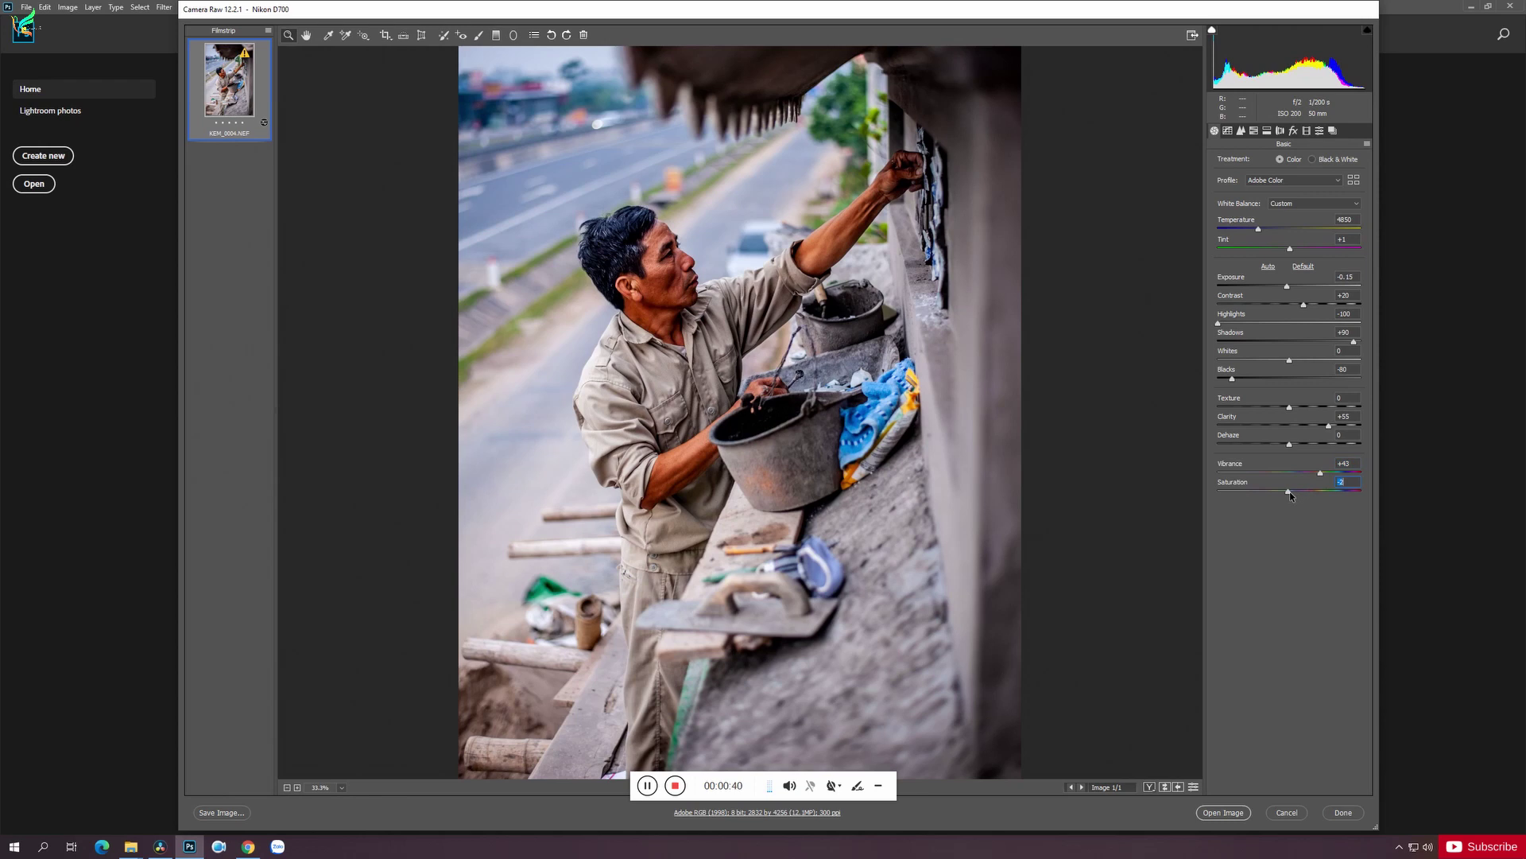
Anchor the RGB point curve in the shadows and highlights, then raise its black point to output 32
click(1229, 130)
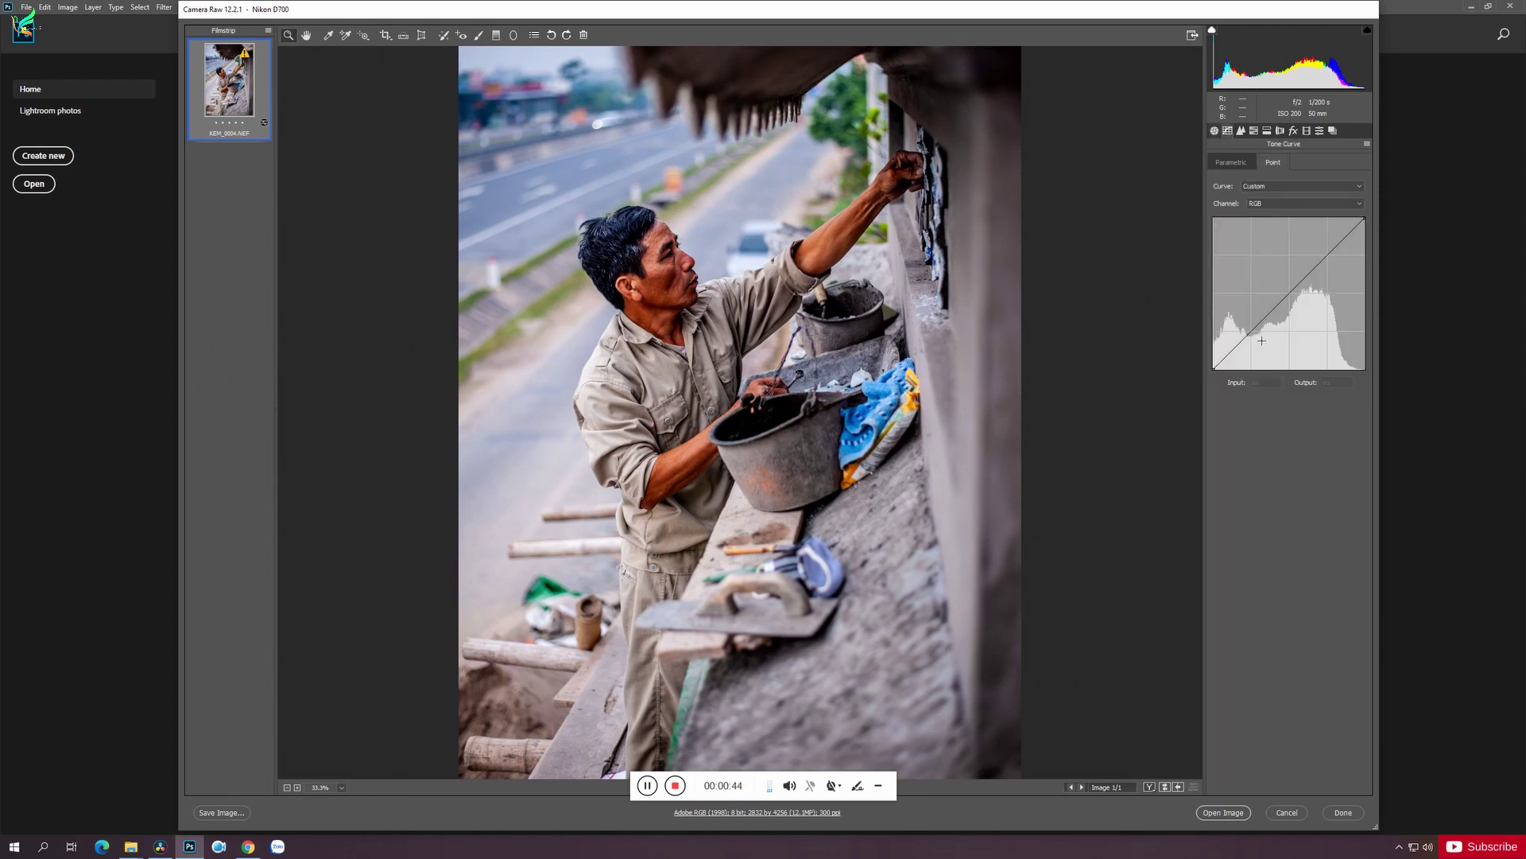
click(1253, 331)
click(1330, 256)
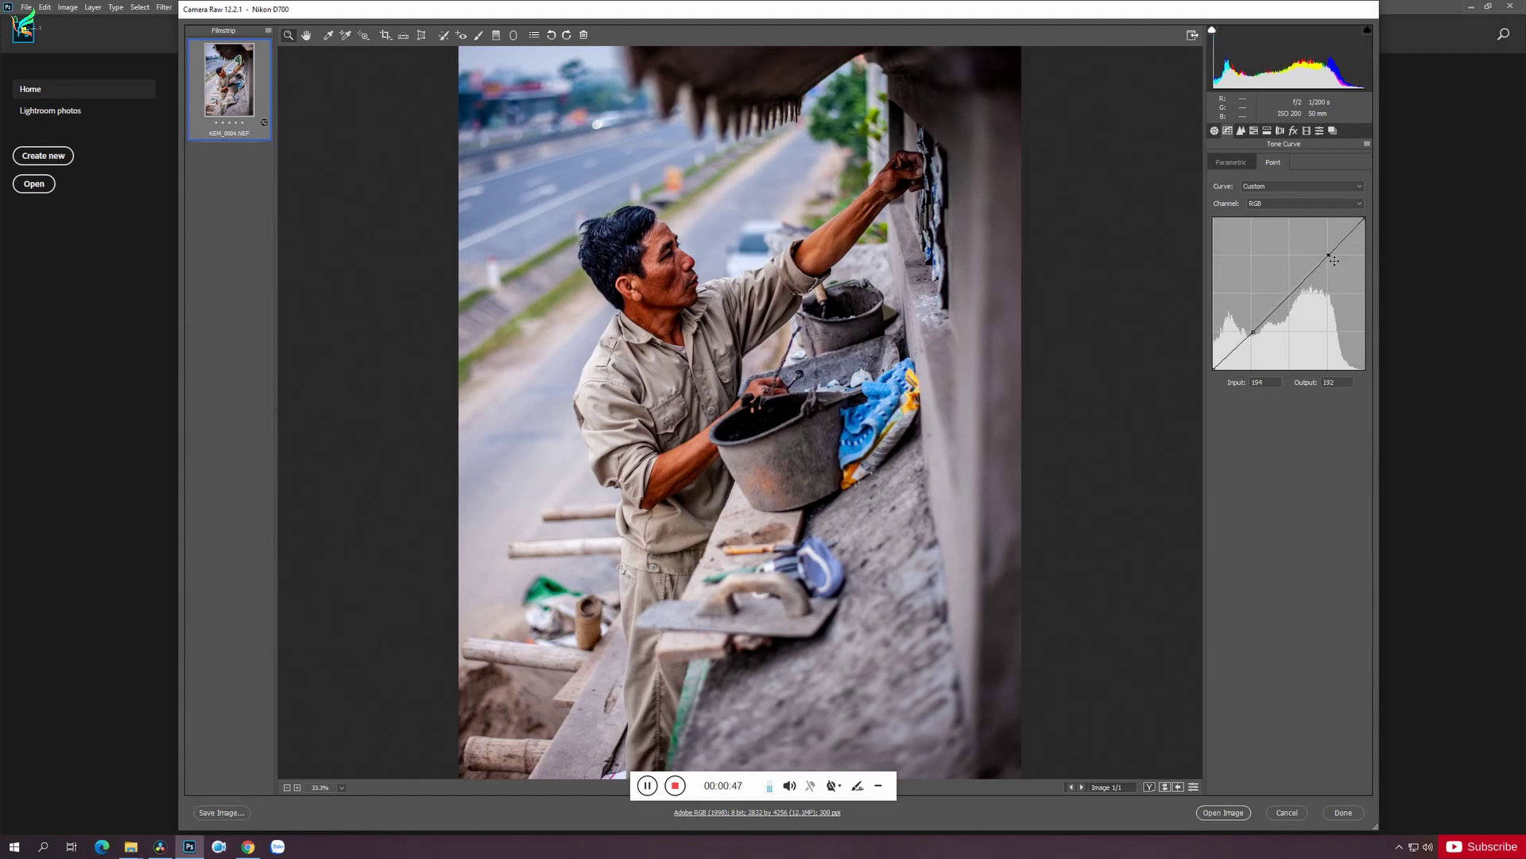
drag(1260, 338, 1206, 356)
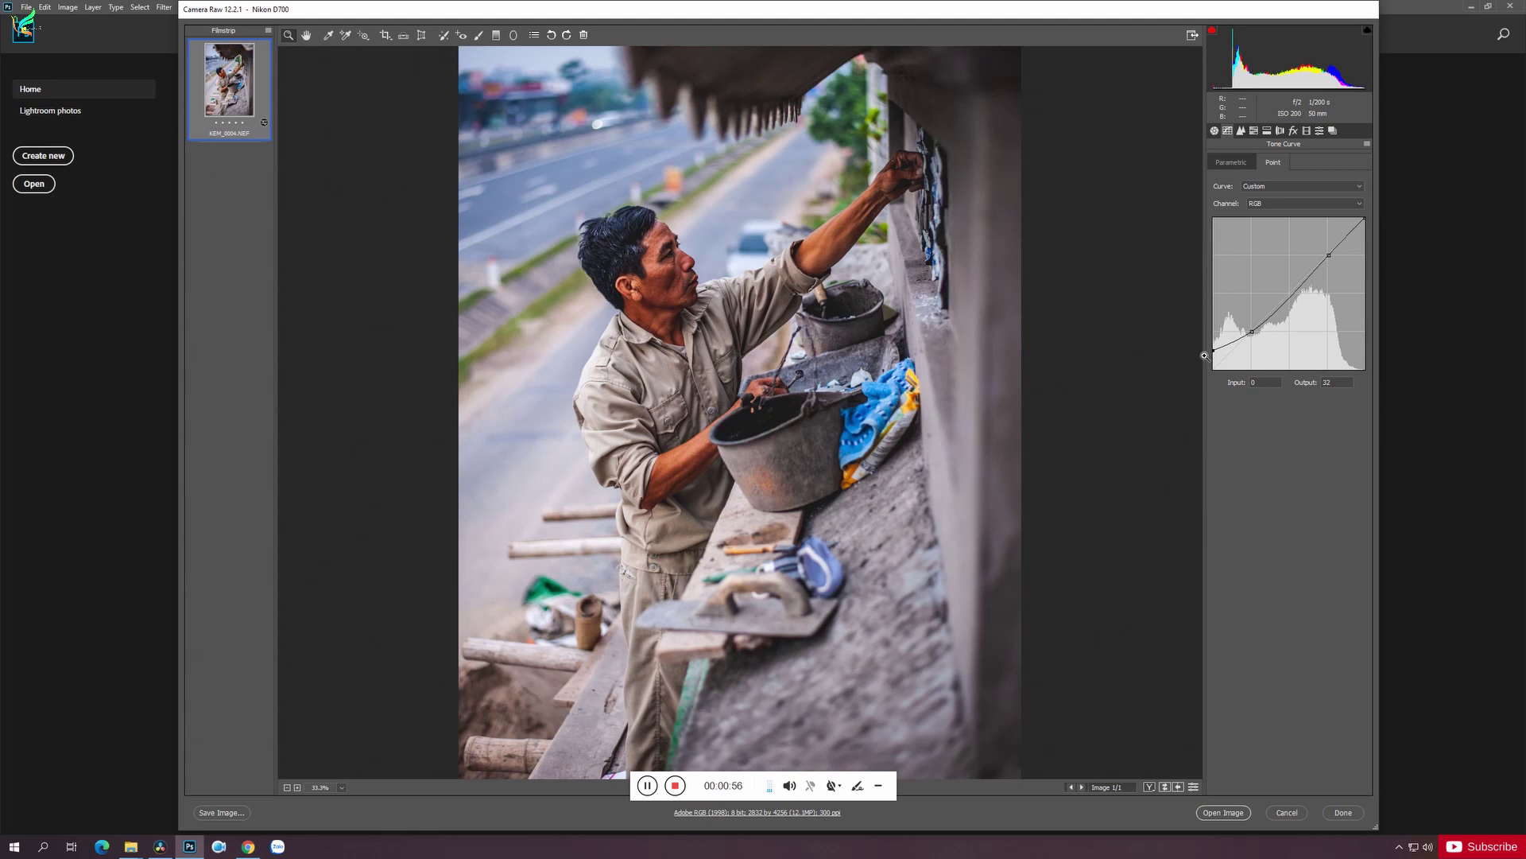
Increase the sharpening Masking strongly and add moderate Luminance noise reduction
click(1242, 131)
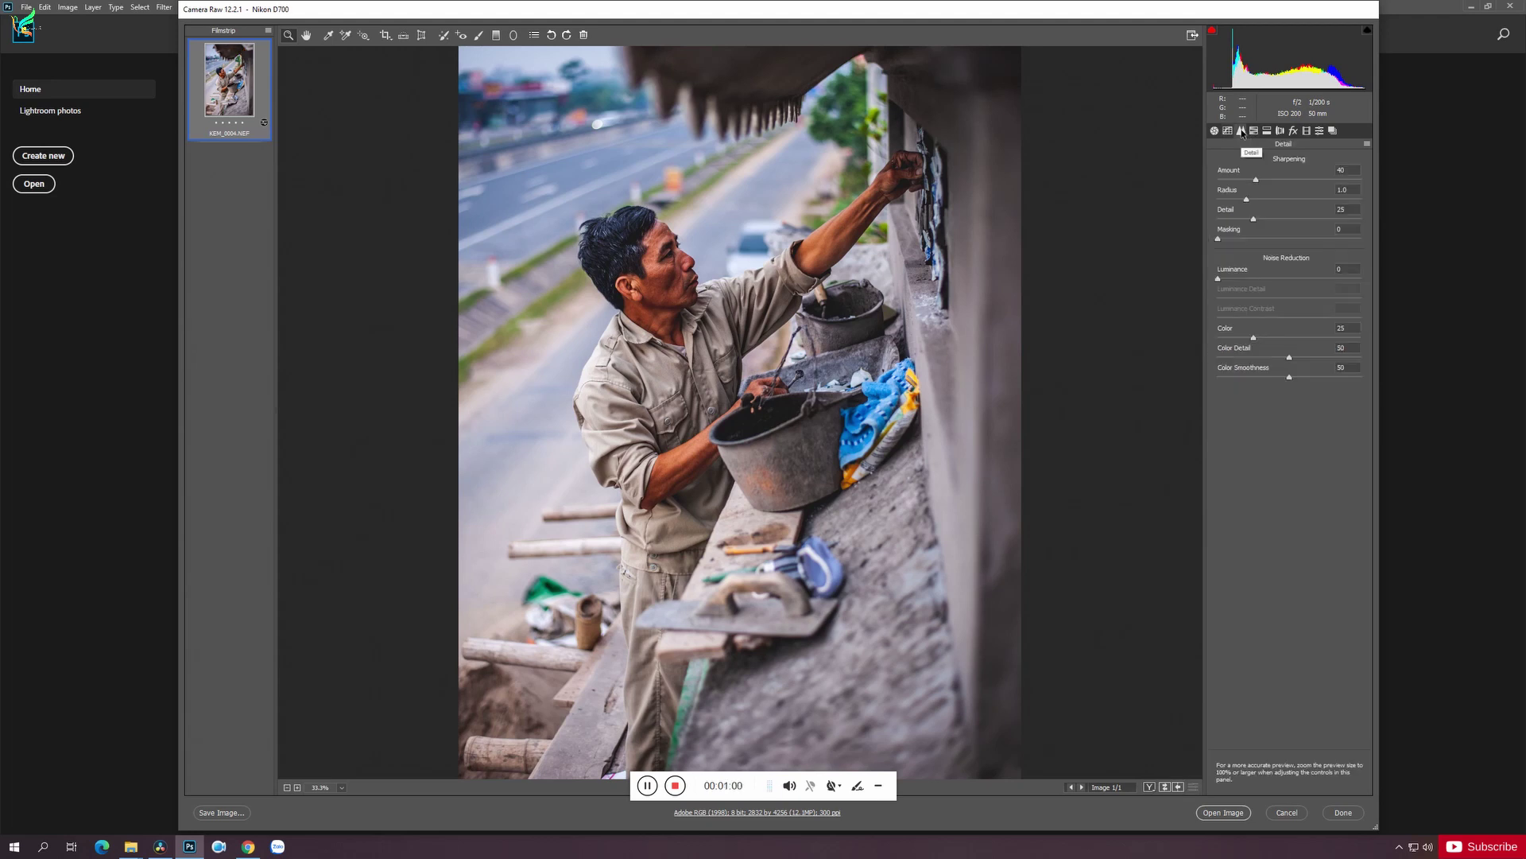
drag(1219, 239, 1350, 241)
drag(1217, 279, 1256, 282)
Shift the HSL hue of Oranges to -2 and Aquas to +2
click(1253, 130)
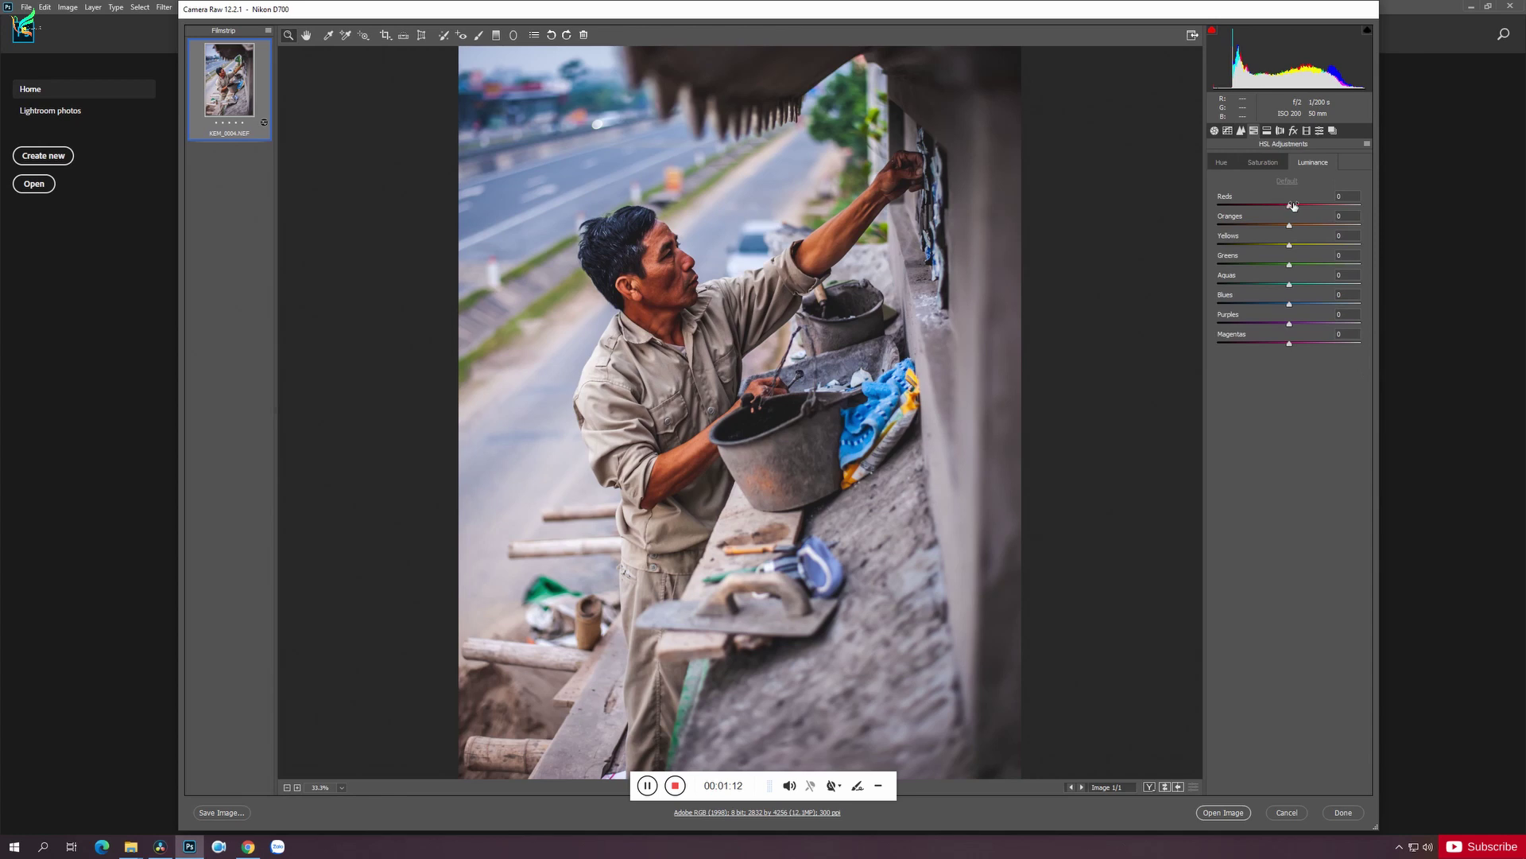
click(1222, 163)
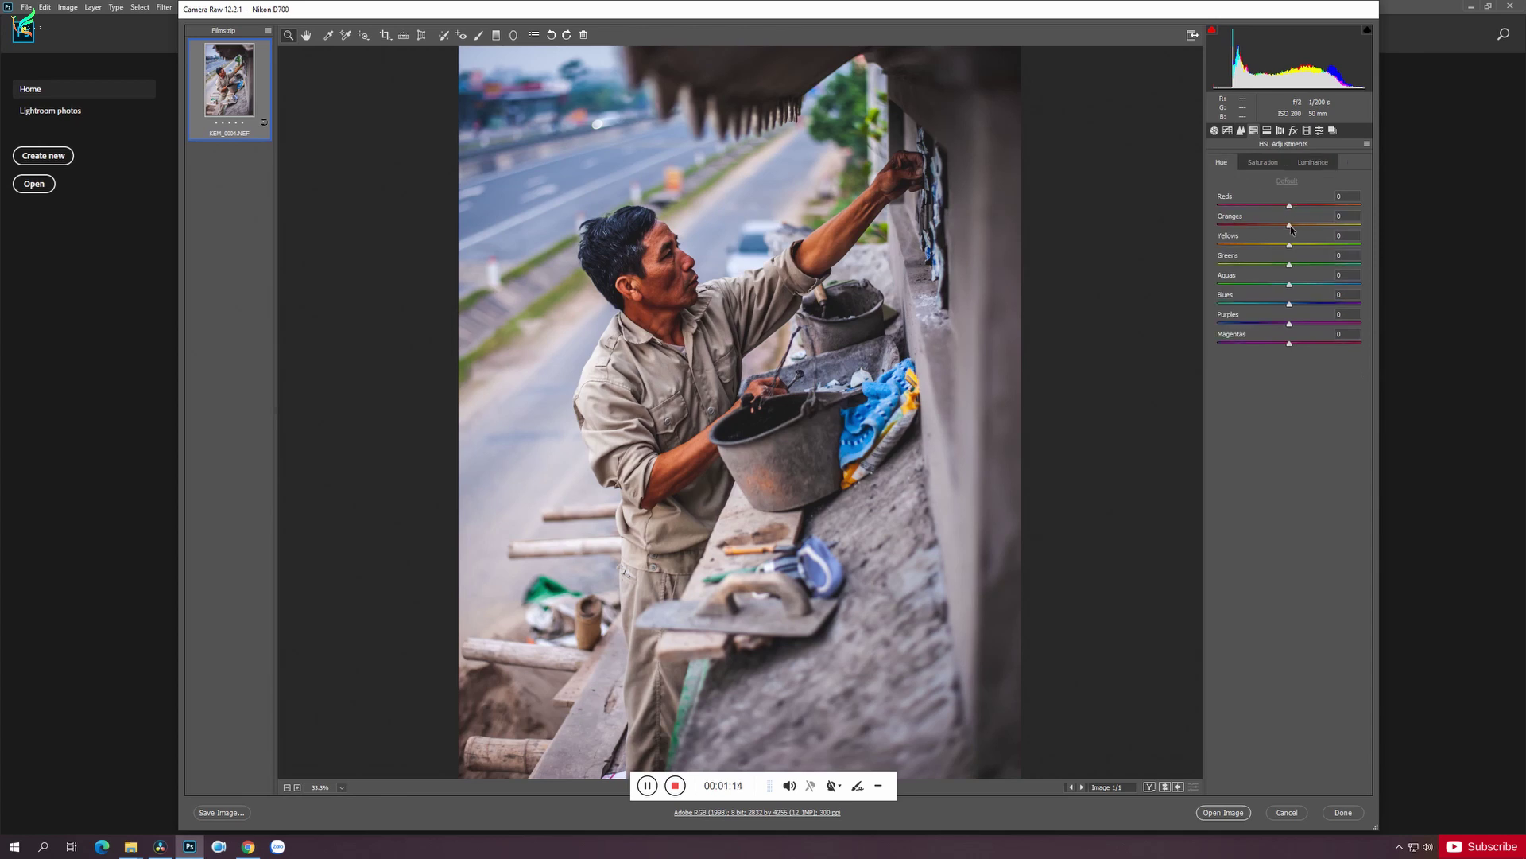
click(1292, 229)
double_click(1292, 230)
click(1291, 285)
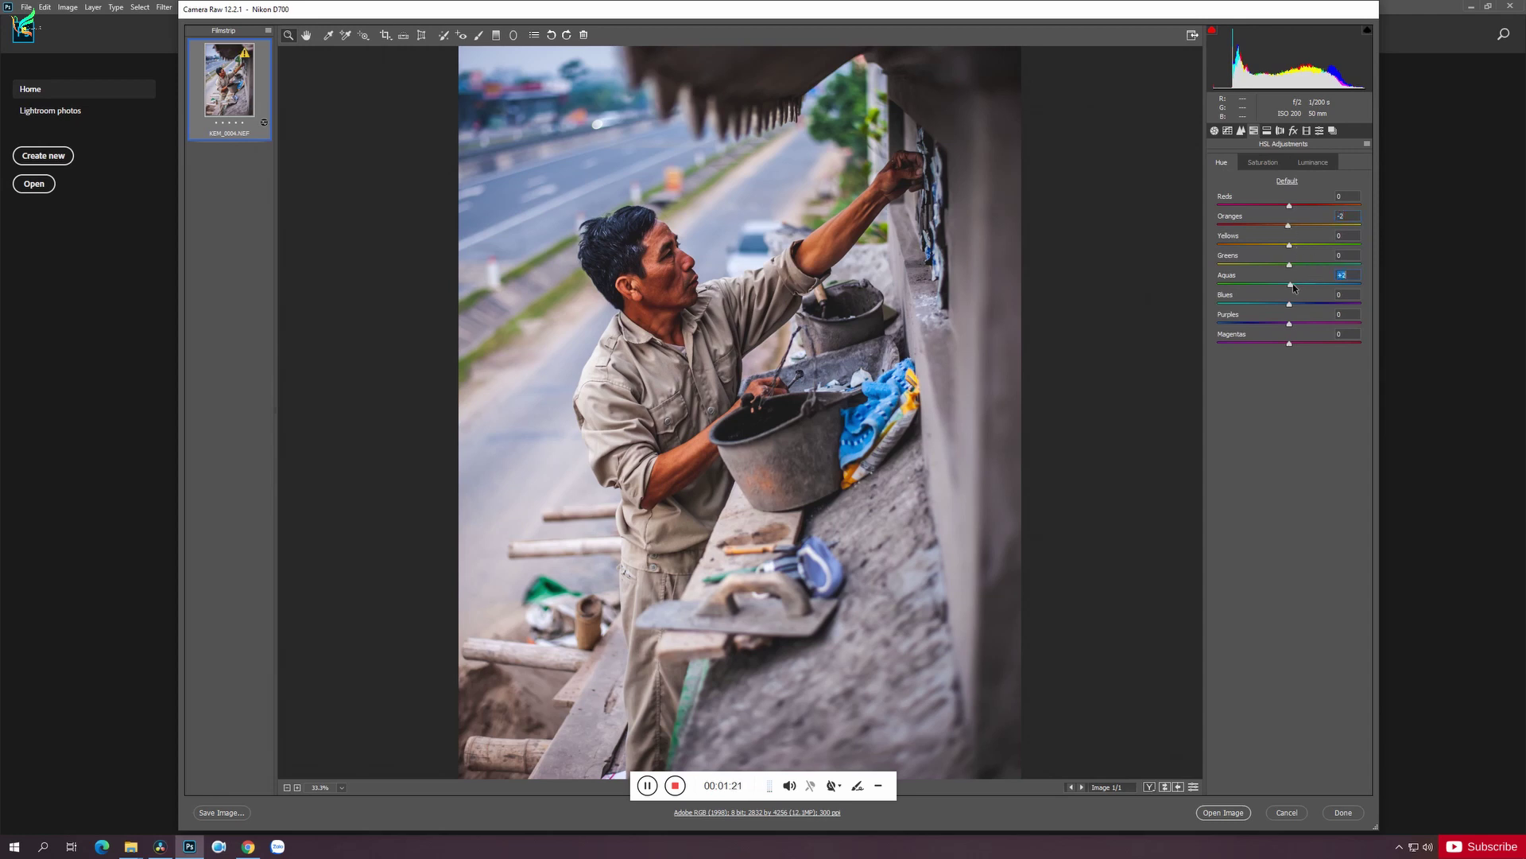
Set HSL saturation to +18 for Reds, -50 for Oranges, and -100 for Yellows, Greens, Aquas, Blues, Purples and Magentas
click(1260, 159)
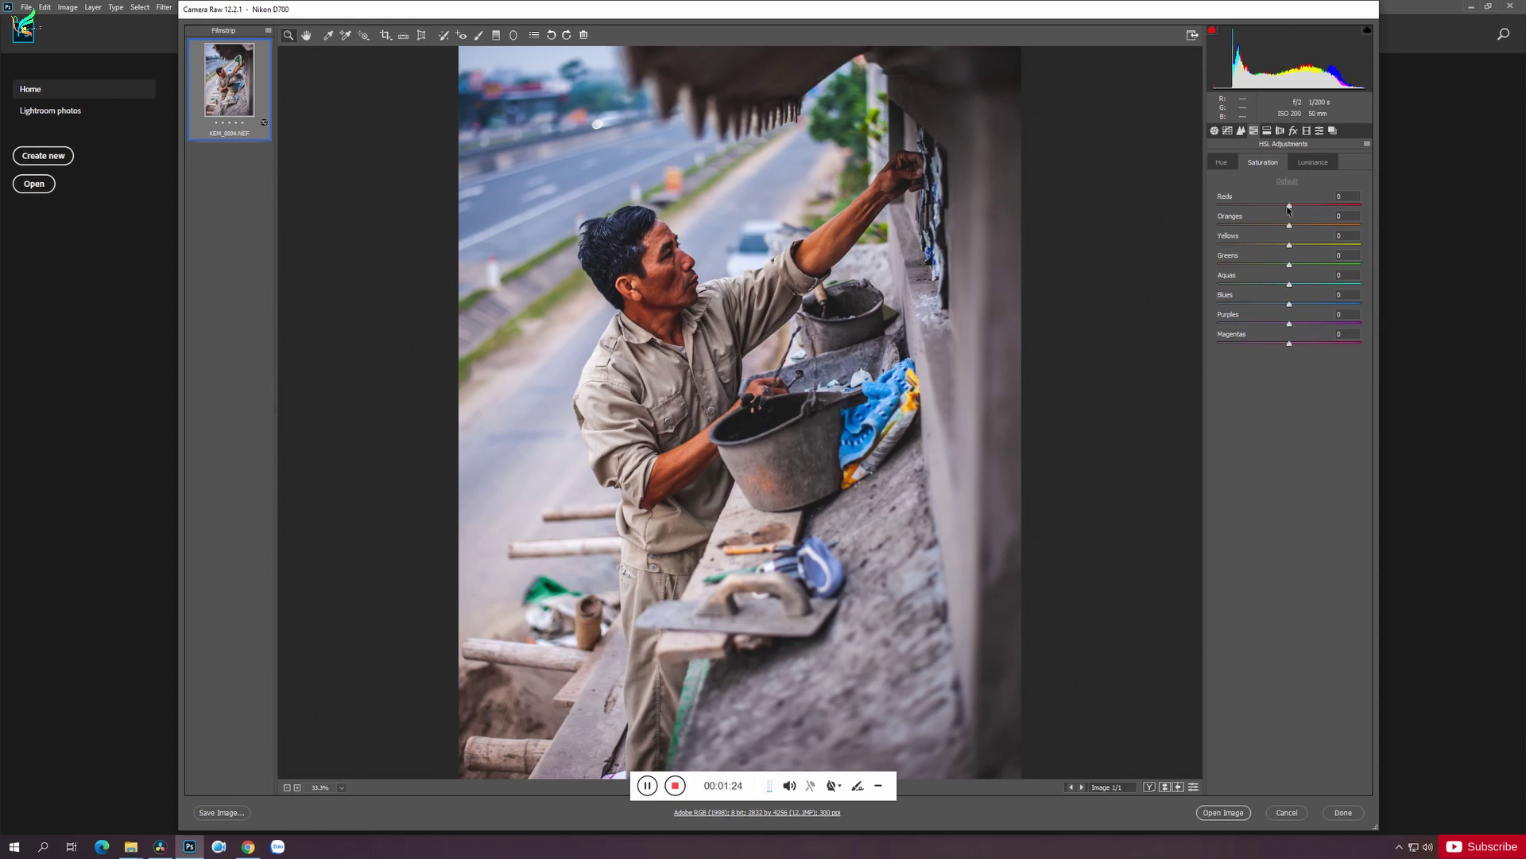
drag(1289, 206, 1127, 252)
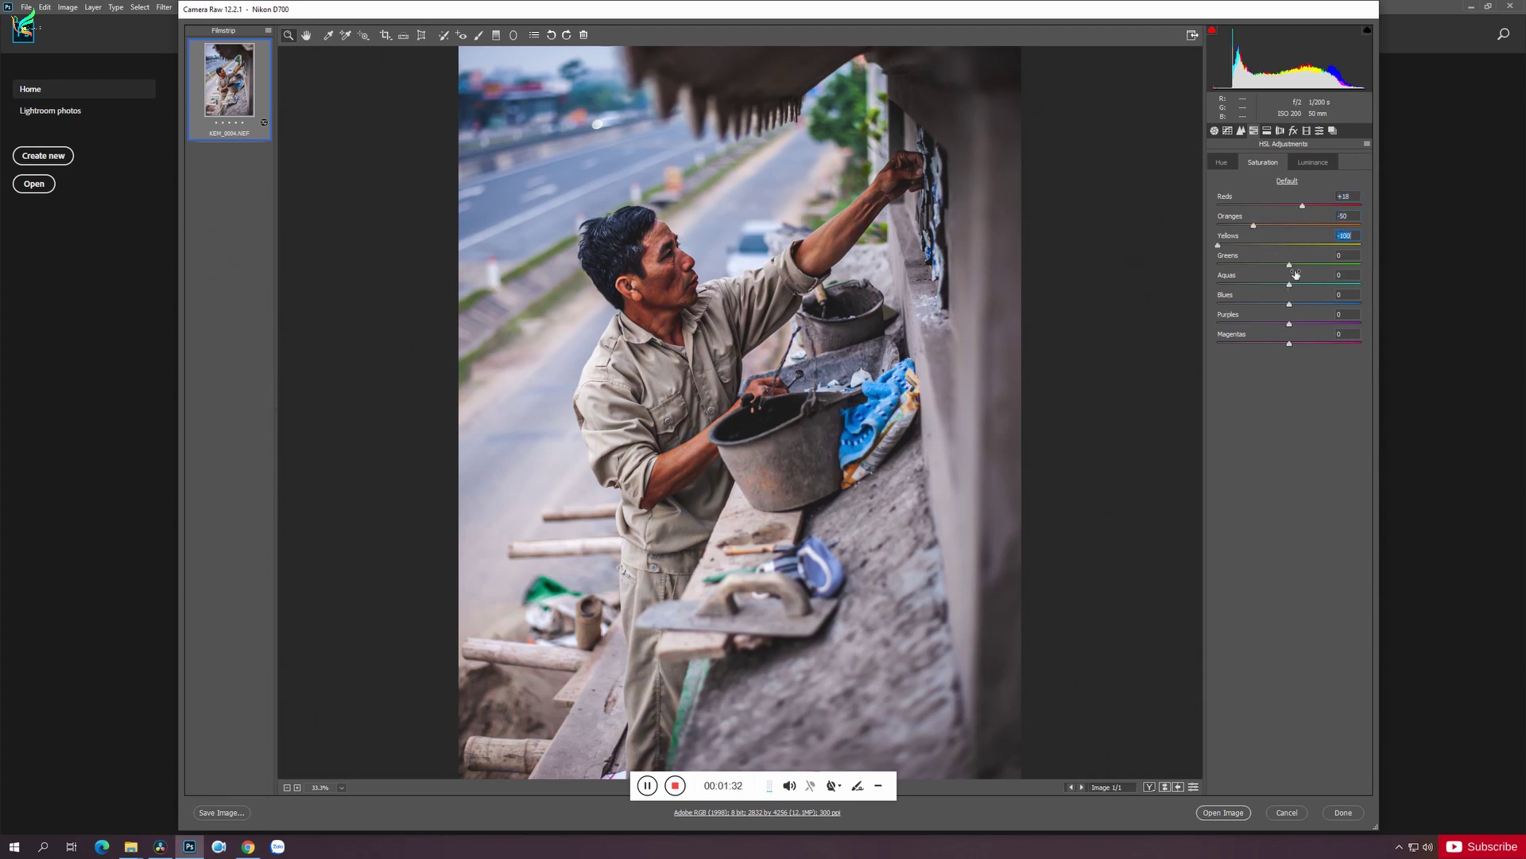
drag(1289, 266, 1179, 270)
drag(1288, 286, 1196, 293)
drag(1289, 305, 1230, 338)
click(1290, 345)
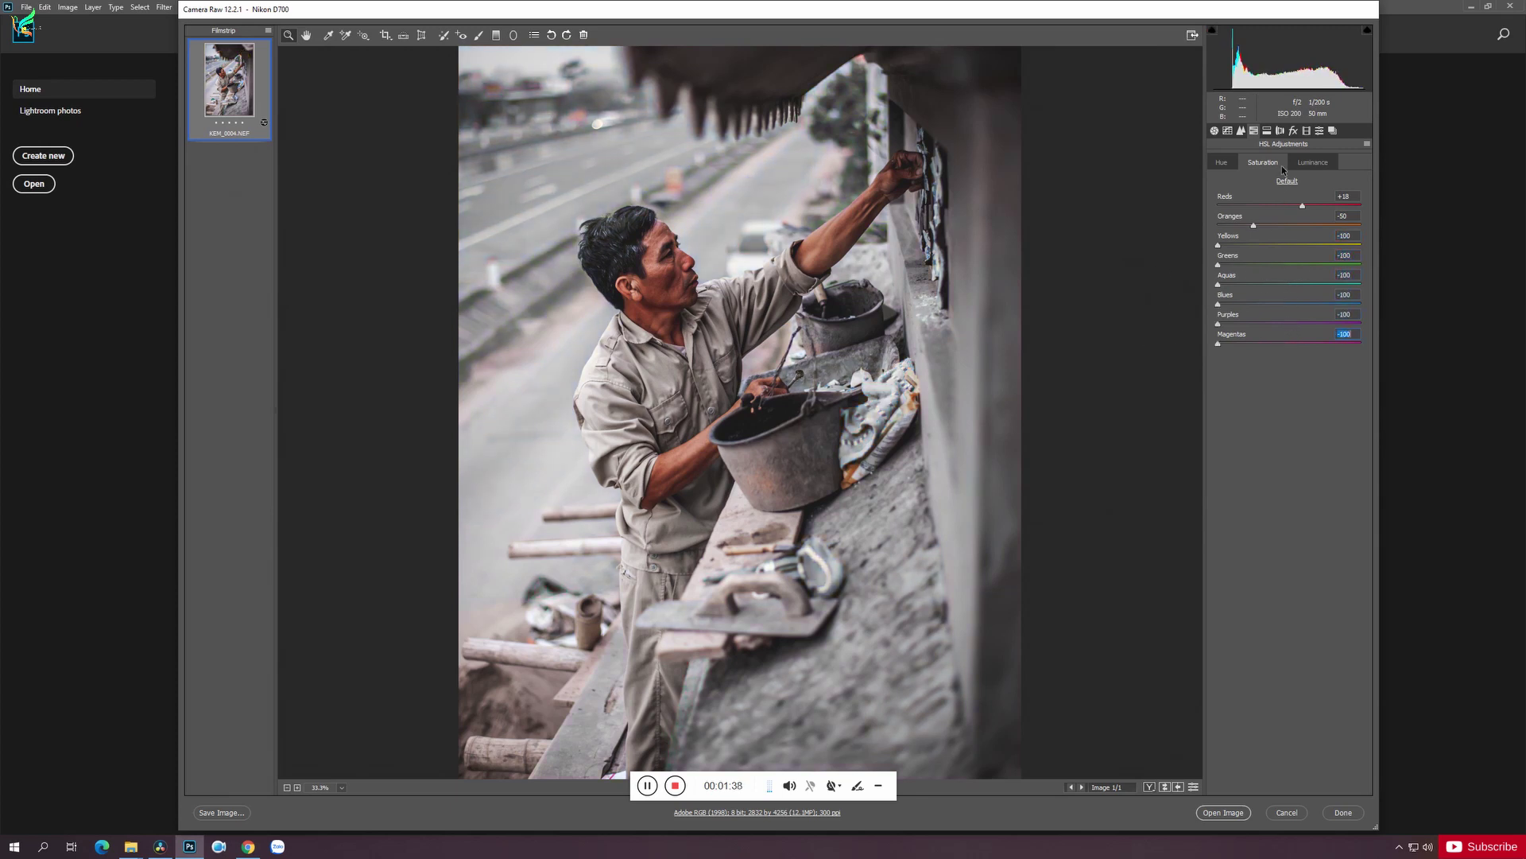
click(1267, 131)
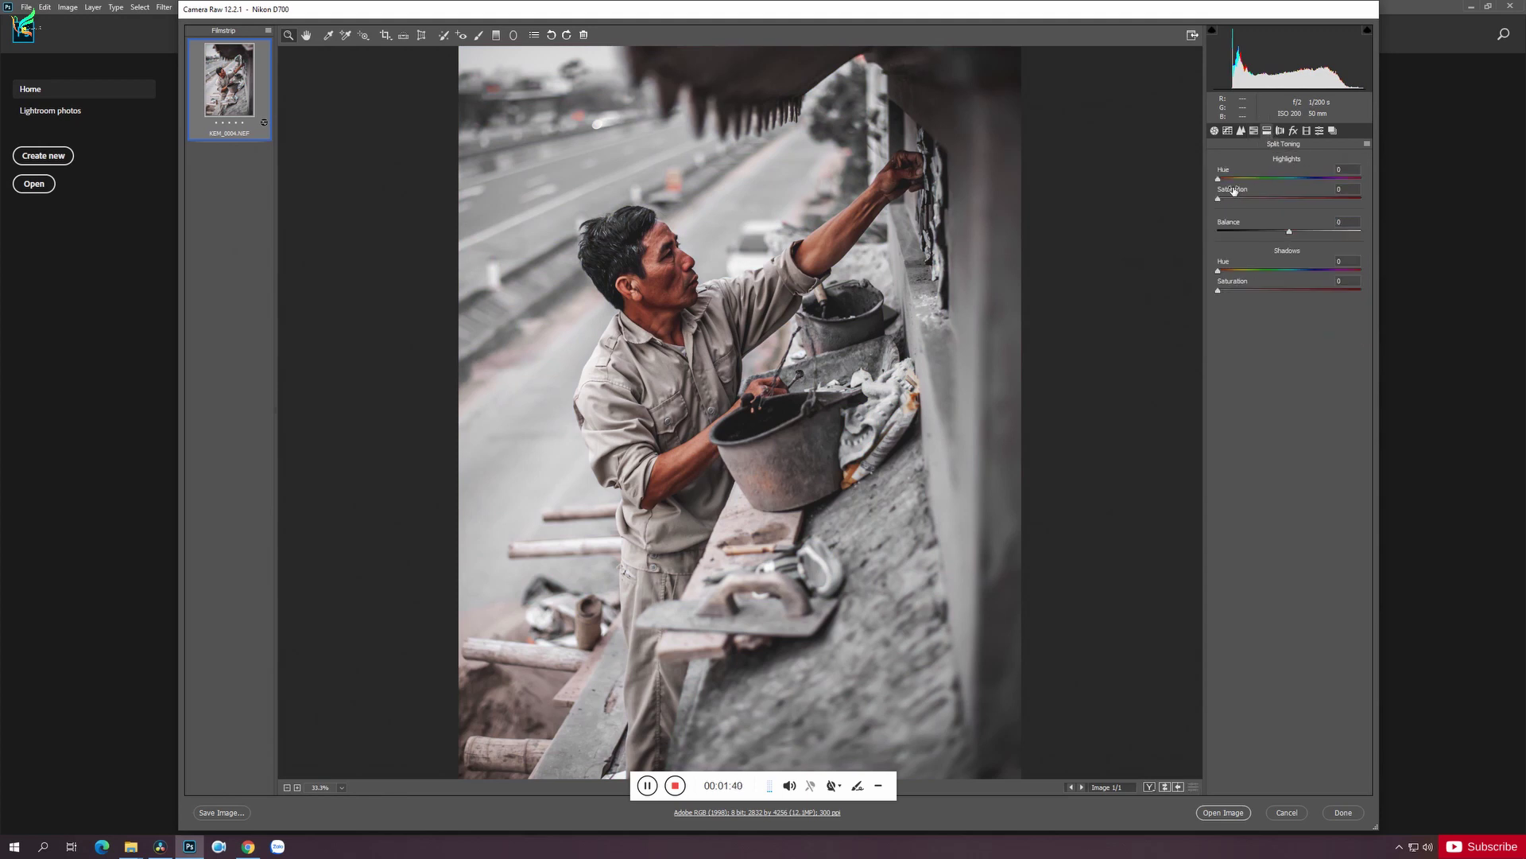
click(1254, 131)
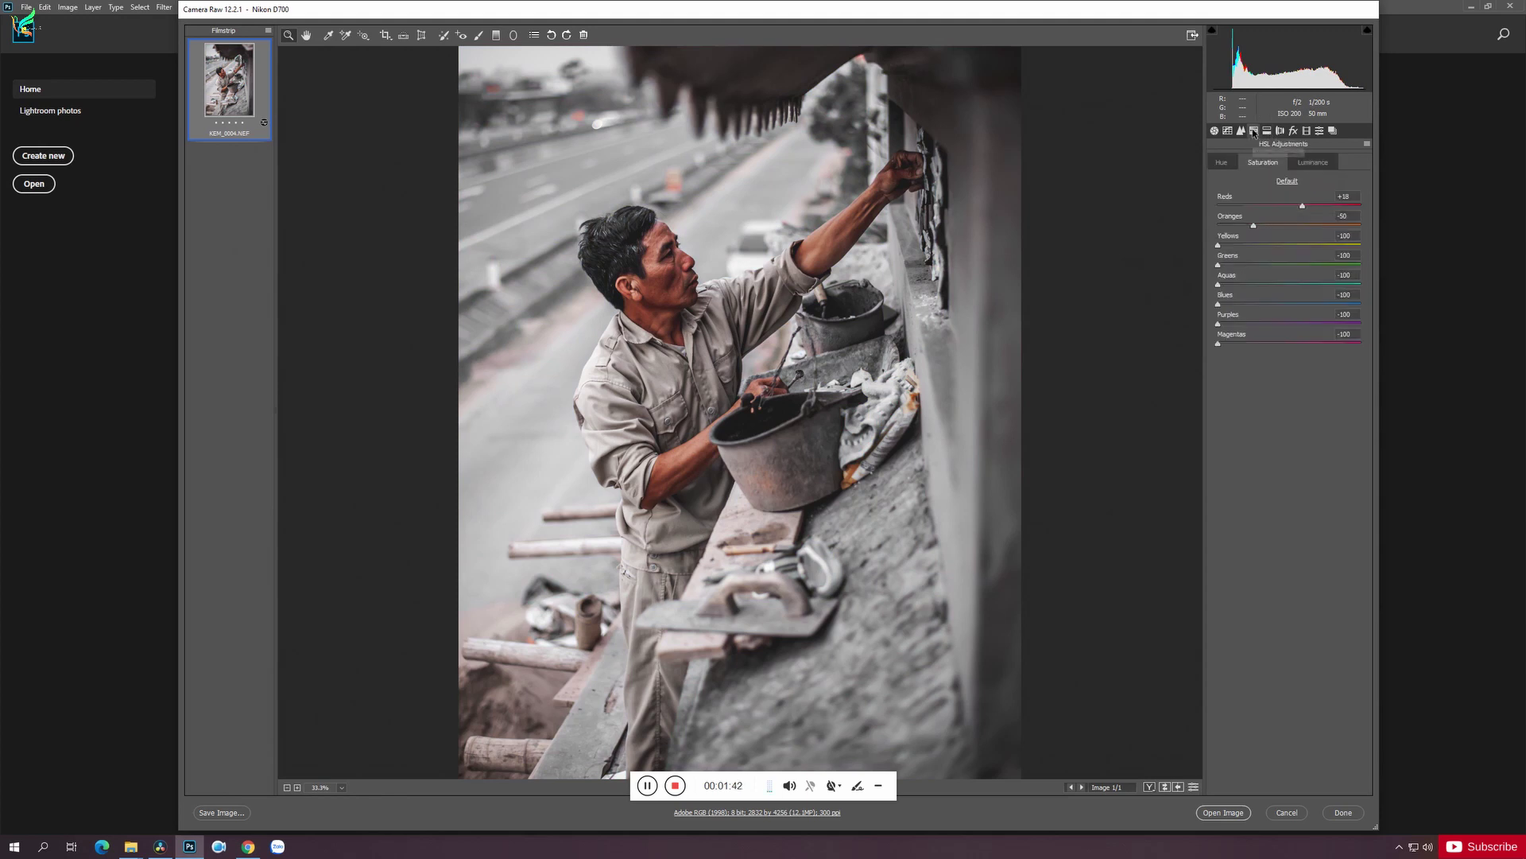
click(1308, 163)
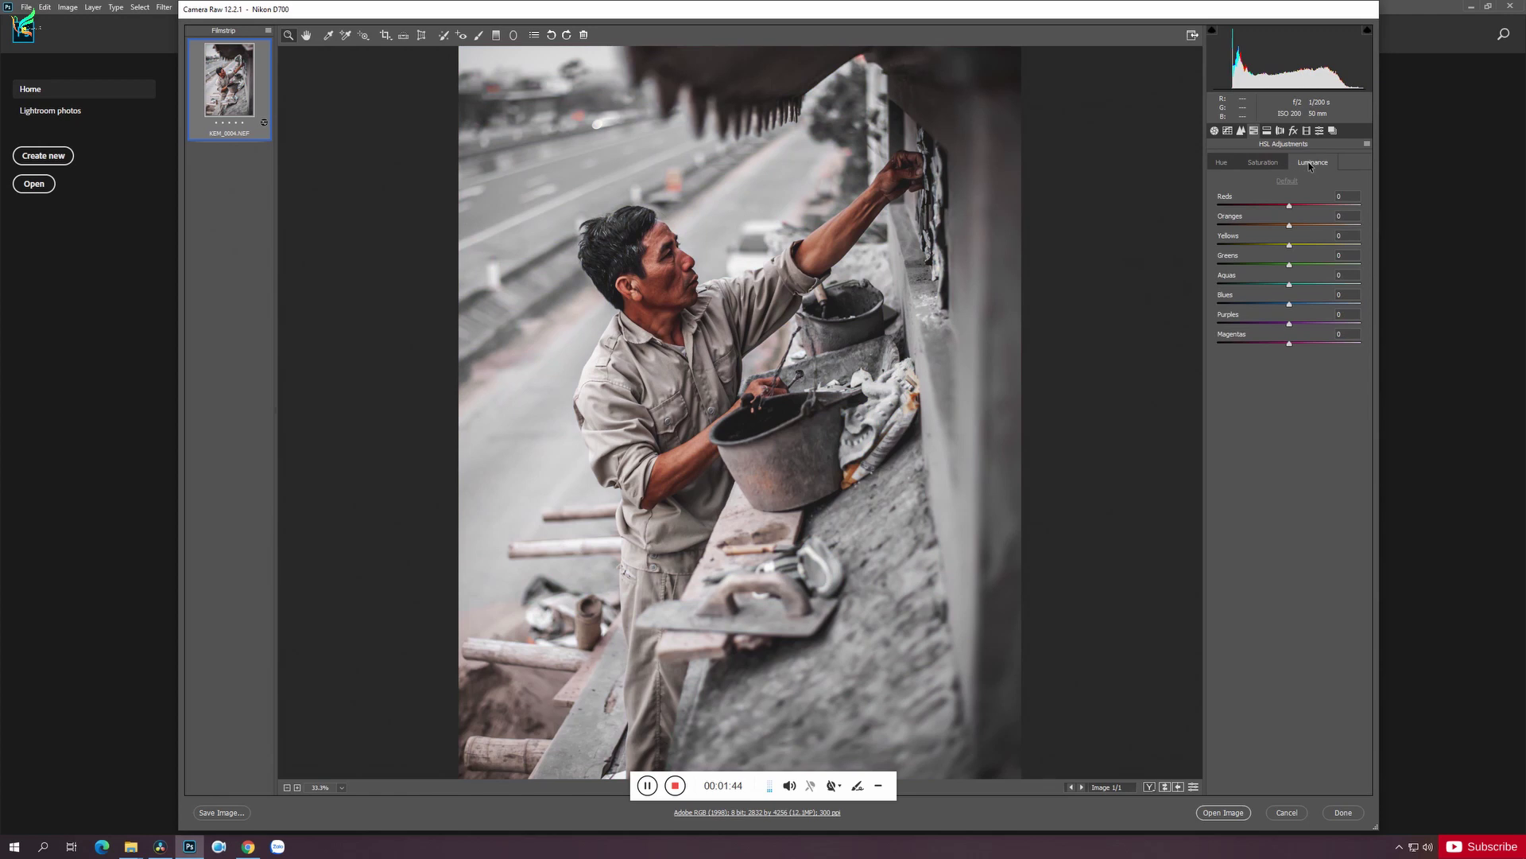
Split-tone the photo with a lightly saturated warm yellow hue in the highlights and a lightly saturated blue hue in the shadows
click(1268, 131)
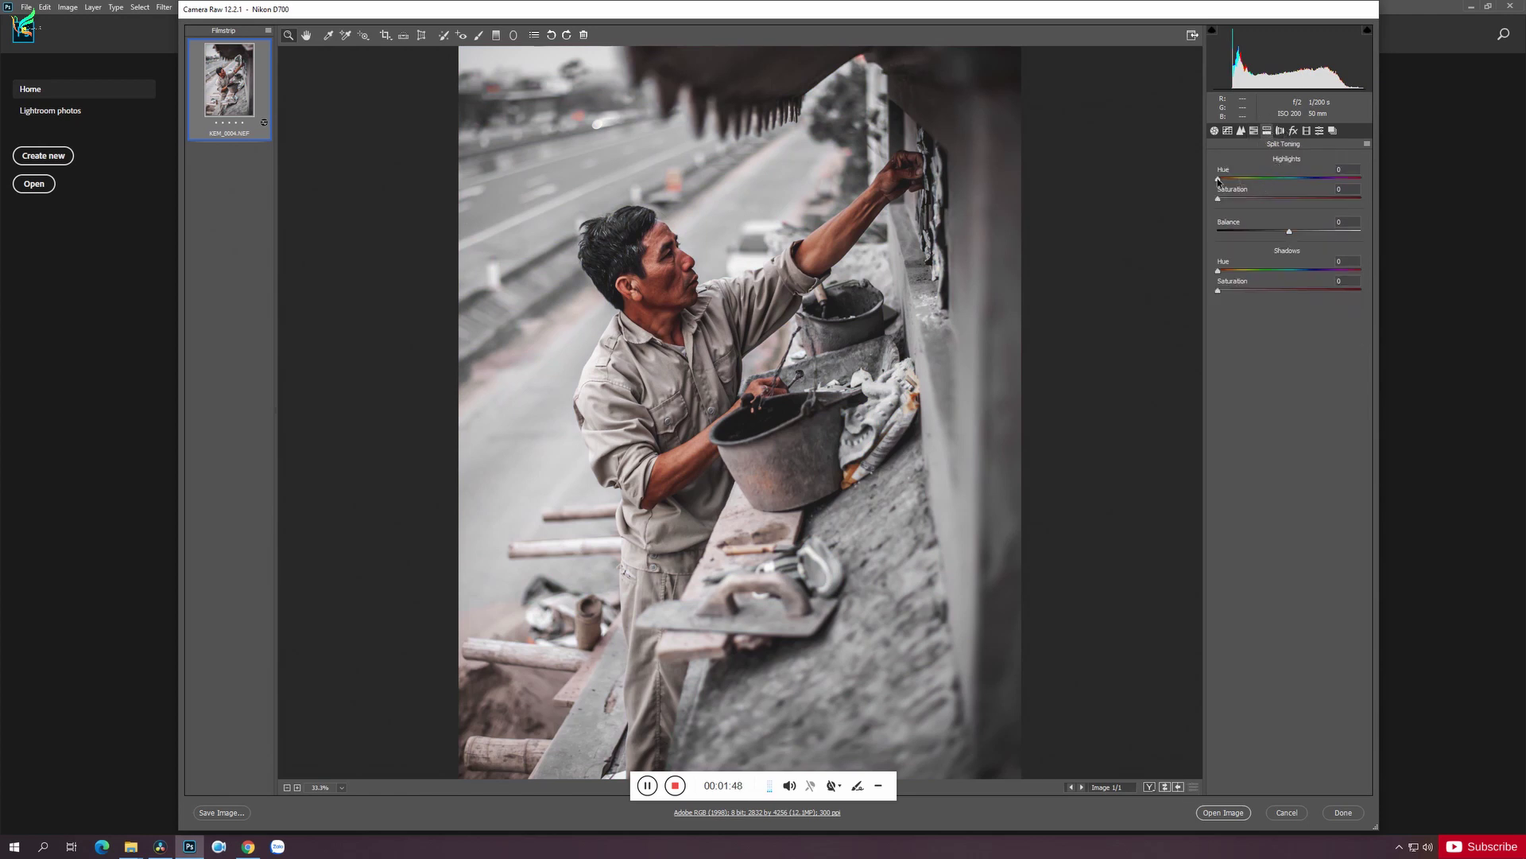
drag(1218, 180, 1246, 185)
drag(1353, 176, 1332, 172)
text(7)
drag(1221, 201, 1234, 202)
drag(1223, 271, 1310, 275)
drag(1219, 291, 1237, 292)
Add a Highlight Priority post-crop vignette with Amount -23, Midpoint 0, Roundness +43 and Feather 100
click(1281, 131)
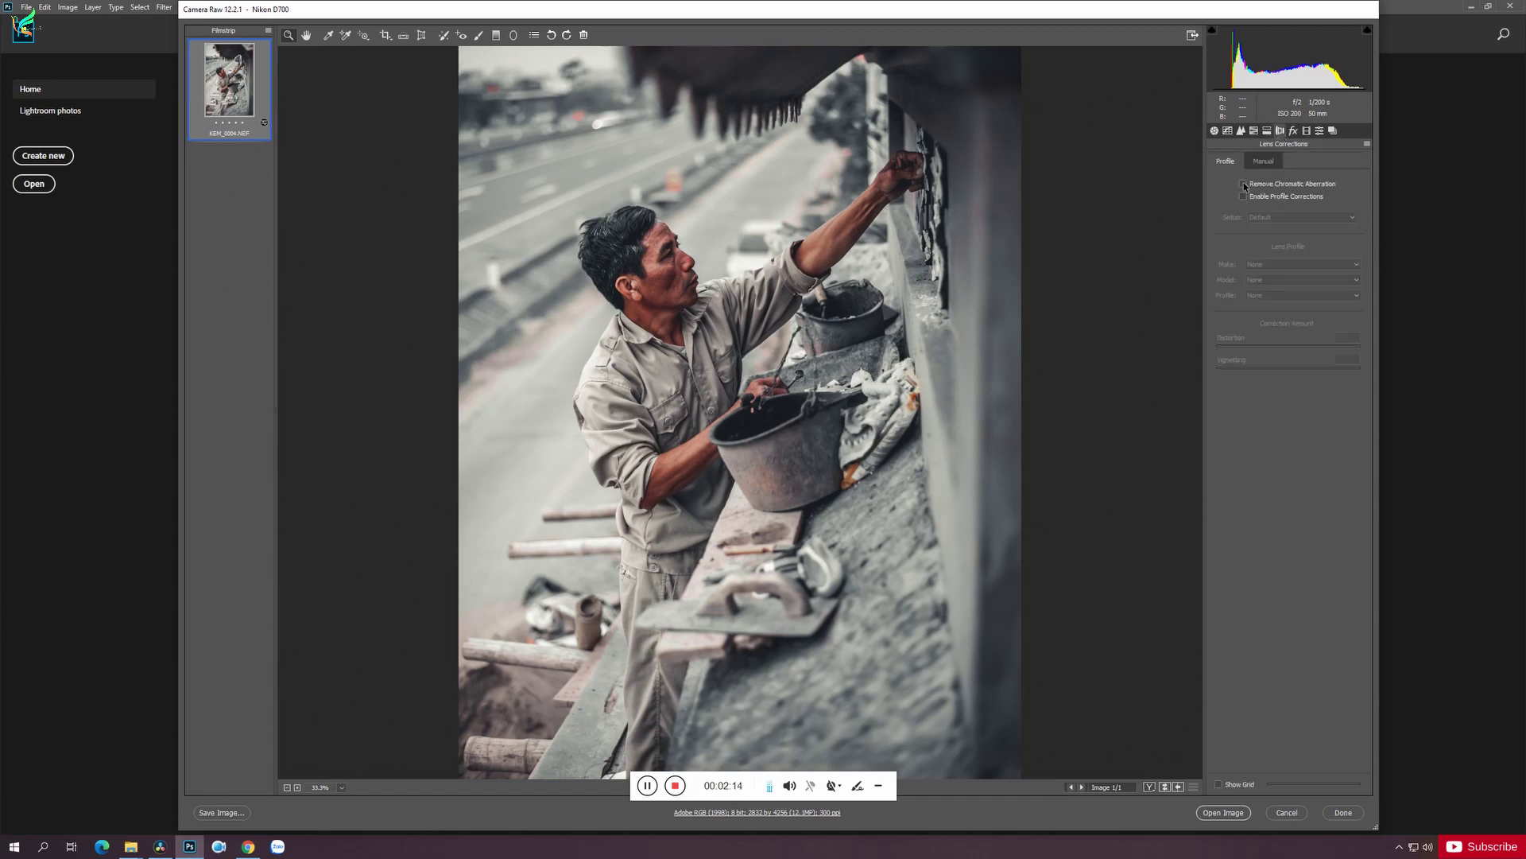
click(1294, 130)
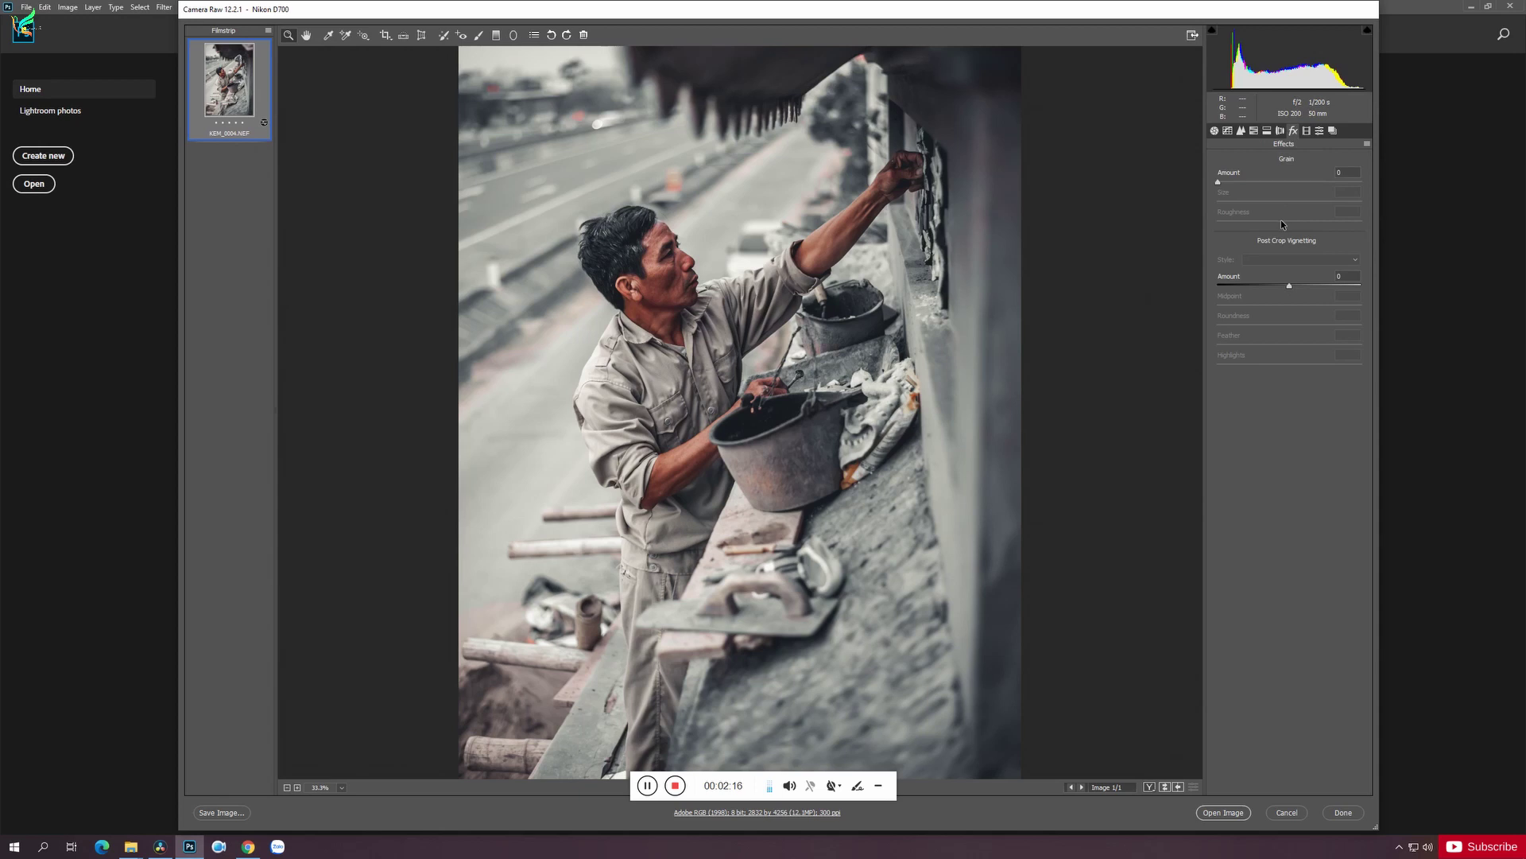
drag(1294, 289, 1183, 311)
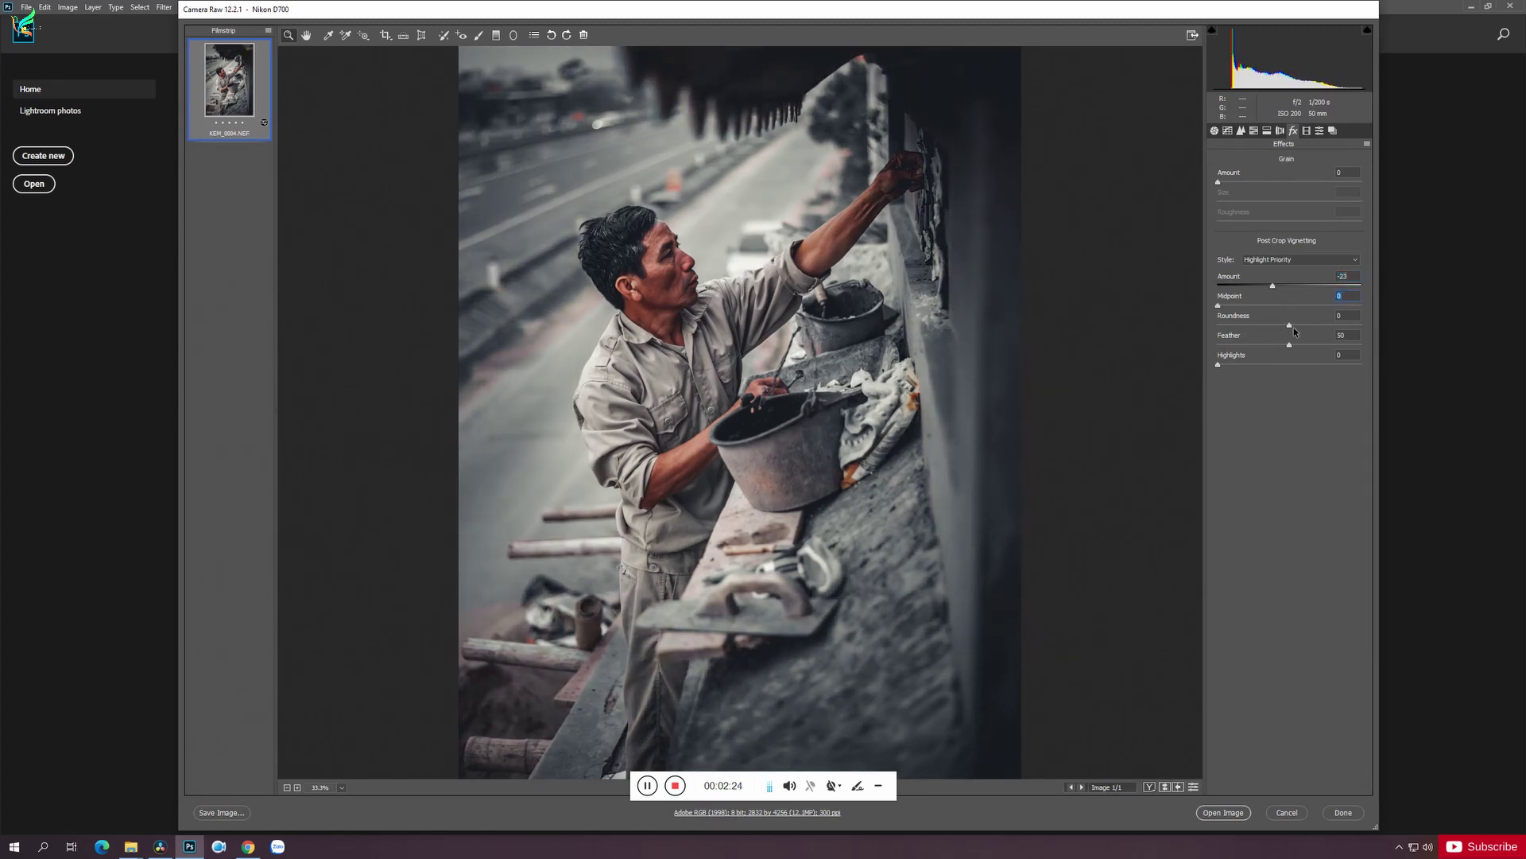
drag(1291, 326, 1406, 345)
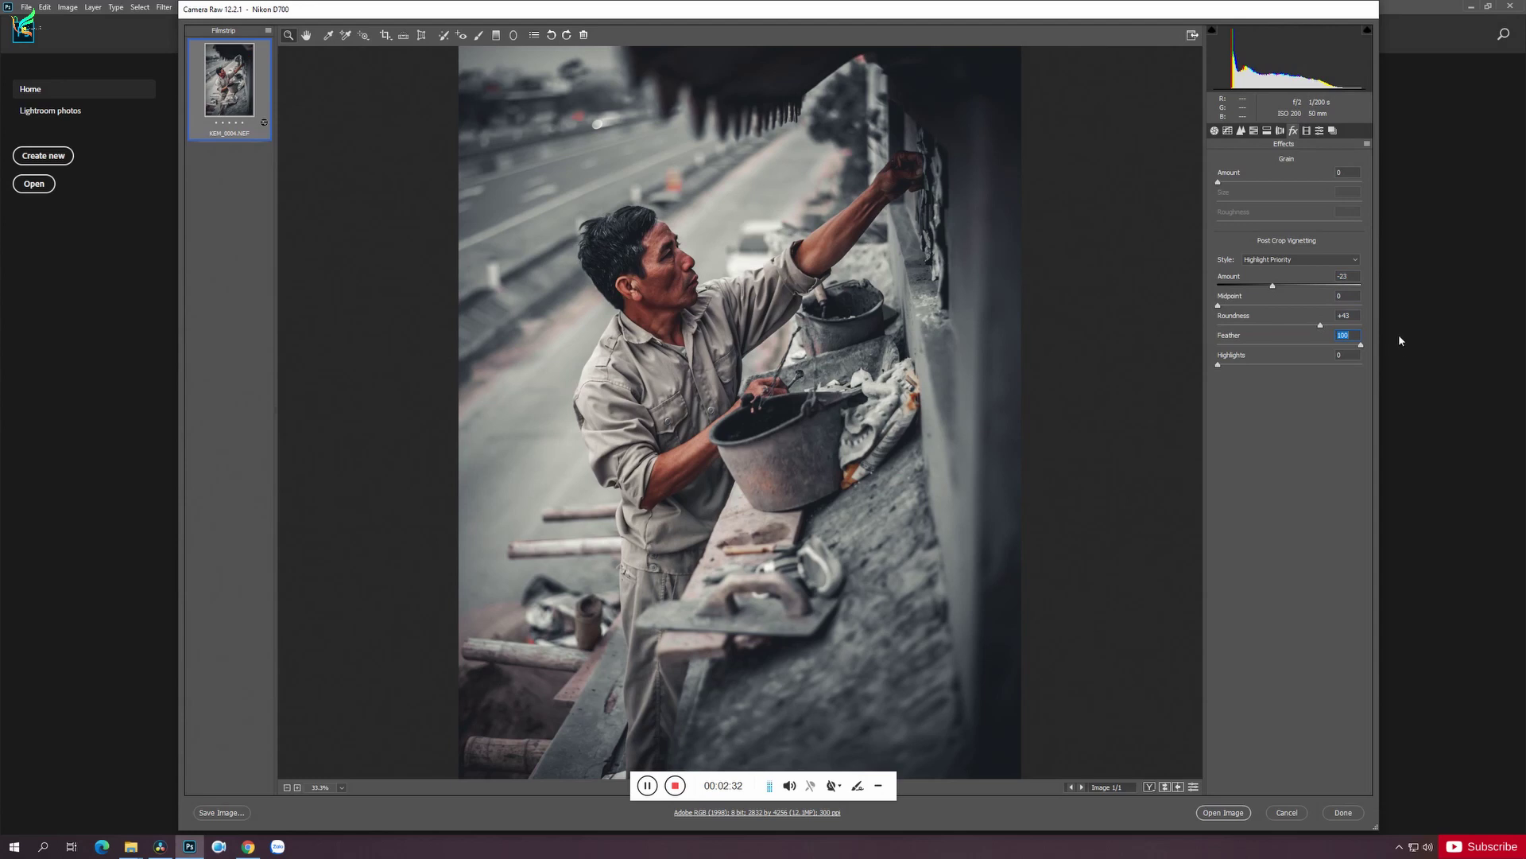
Calibrate Red Primary to hue +53, saturation -100, Green Primary to hue +47, saturation +62, and Blue Primary to hue -24, saturation +100
click(1306, 130)
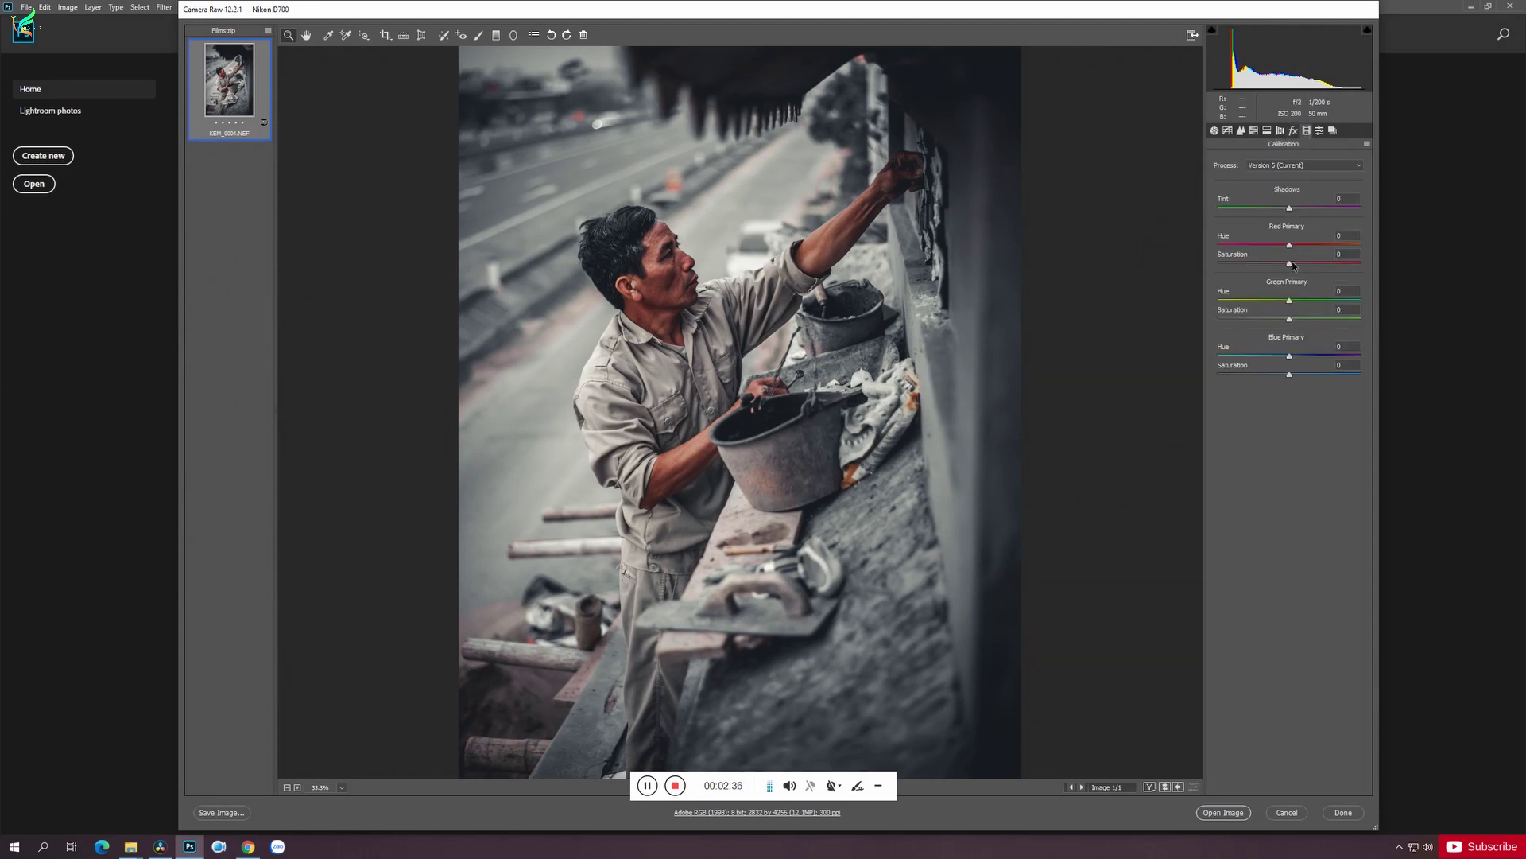
drag(1290, 245, 1117, 268)
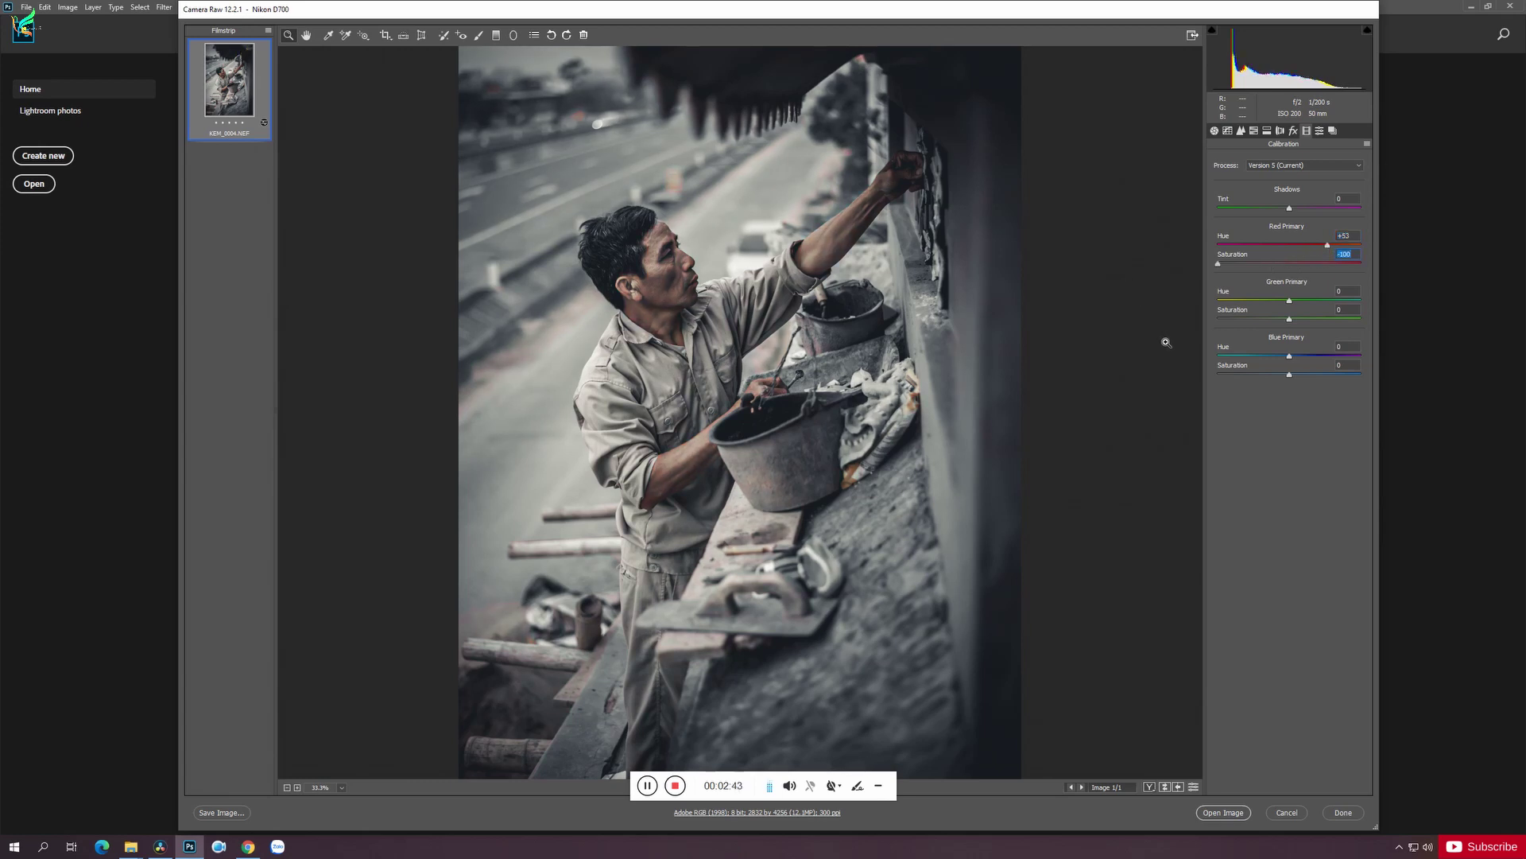
drag(1289, 300, 1335, 321)
drag(1290, 357, 1273, 356)
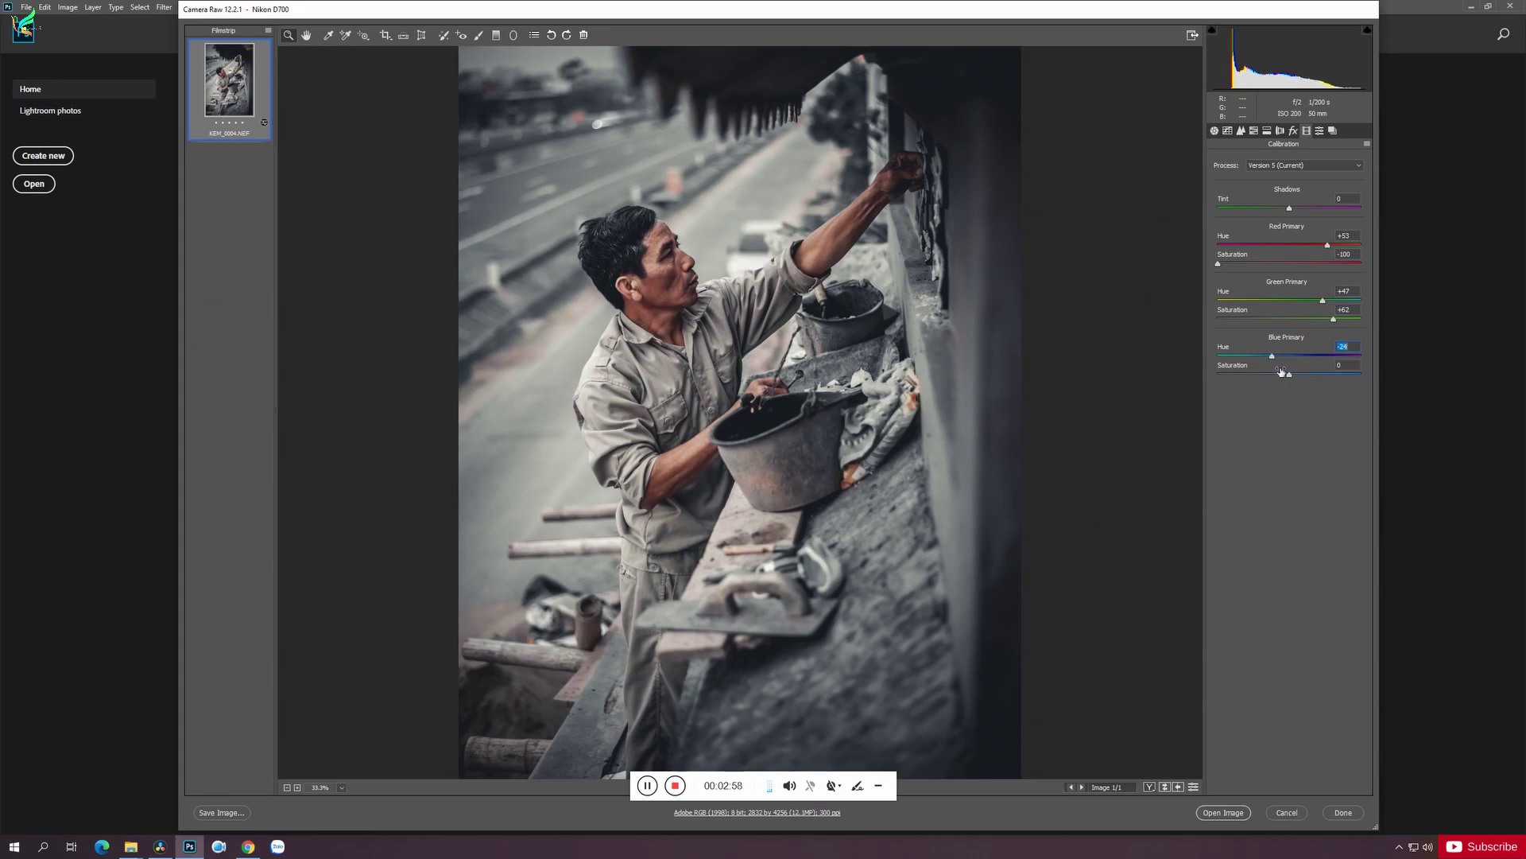
drag(1289, 376, 1408, 378)
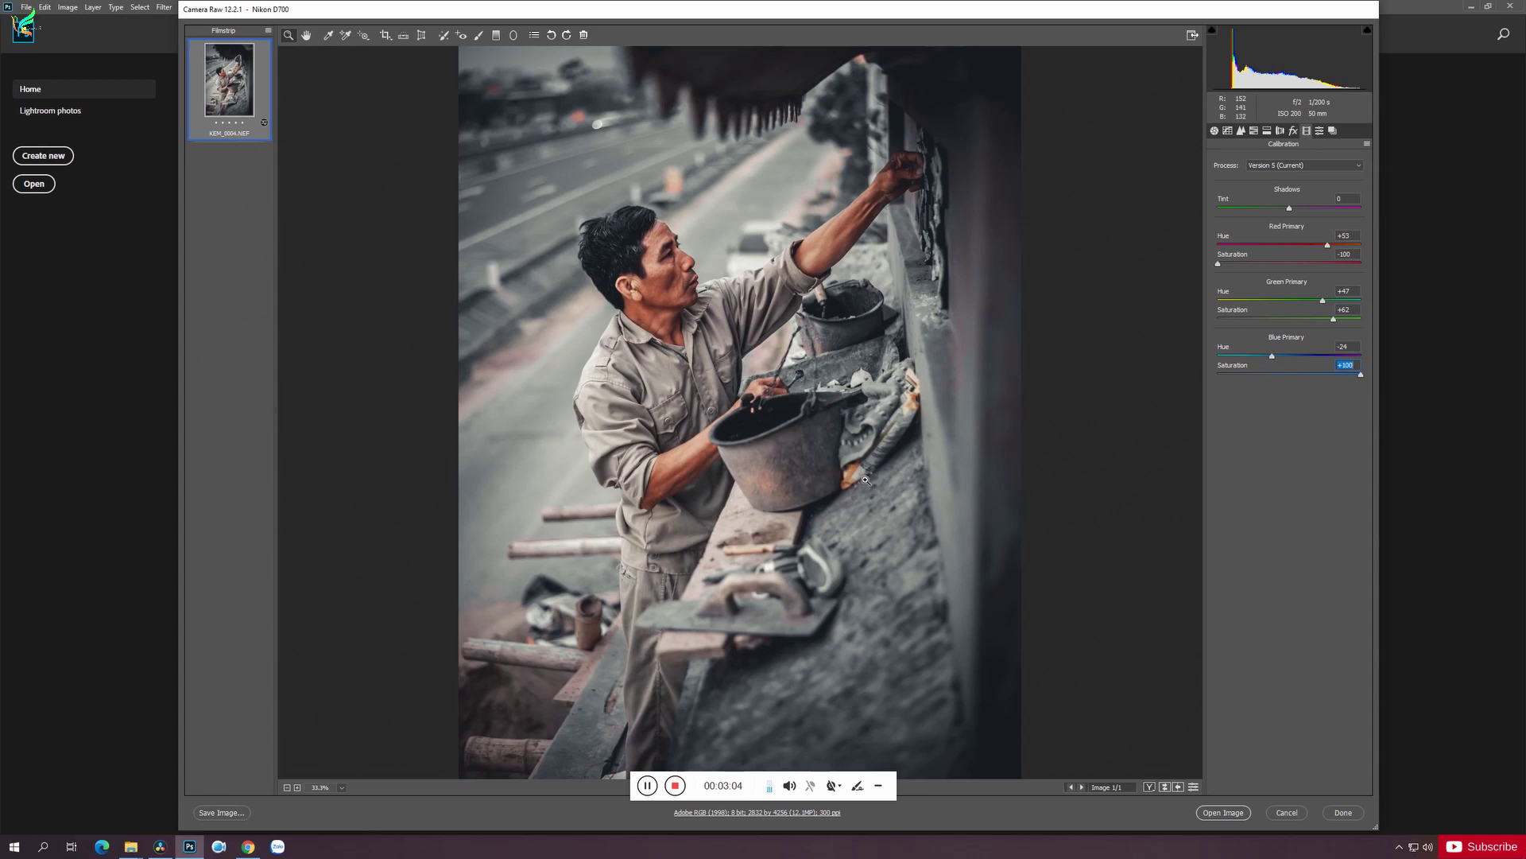
Check the graded photo up close and open it as a document in Photoshop
click(1214, 130)
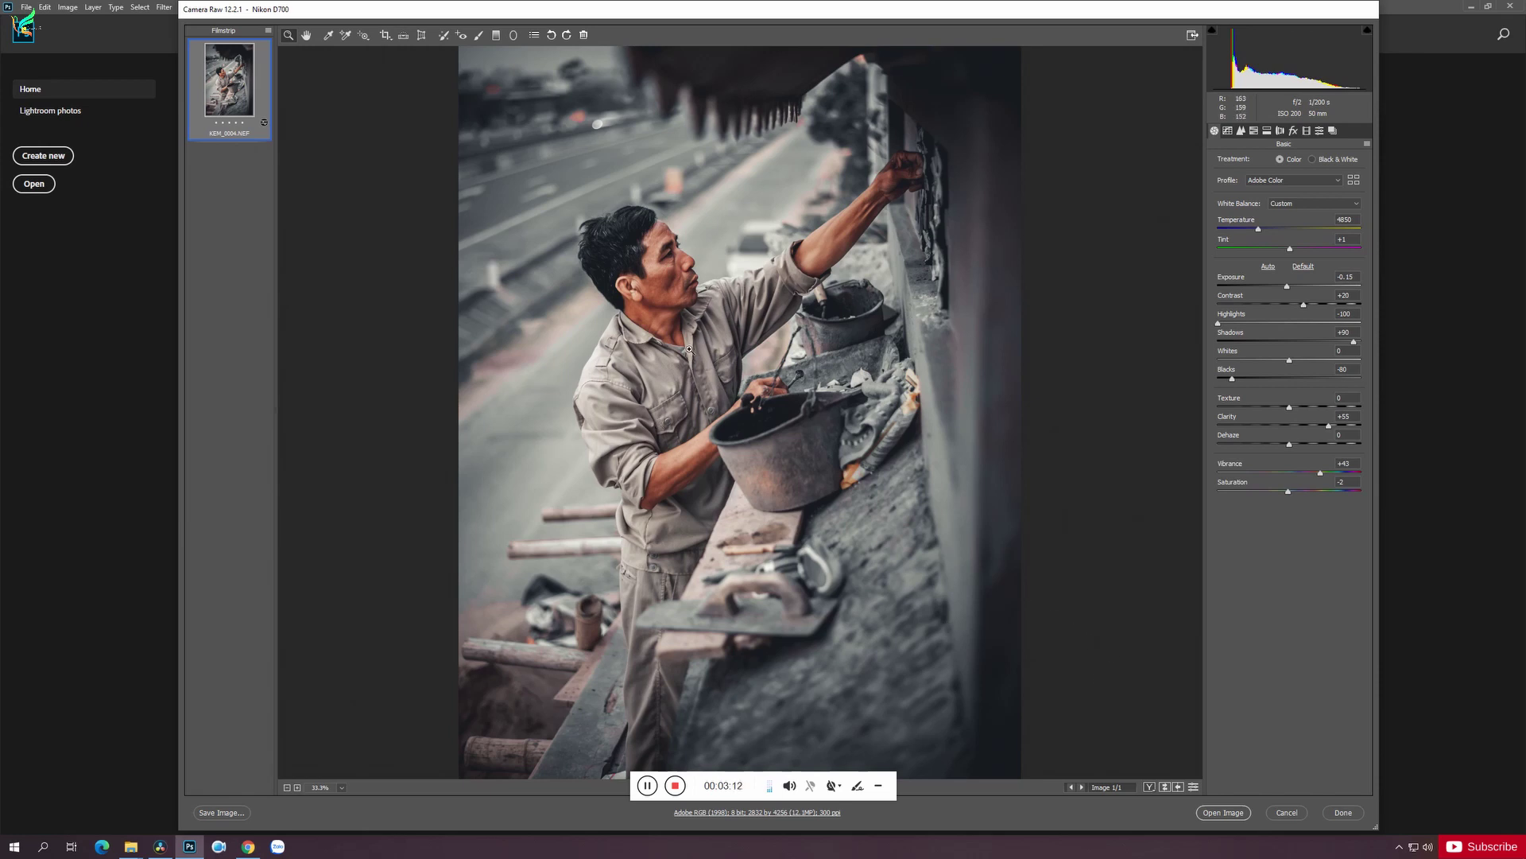
click(676, 280)
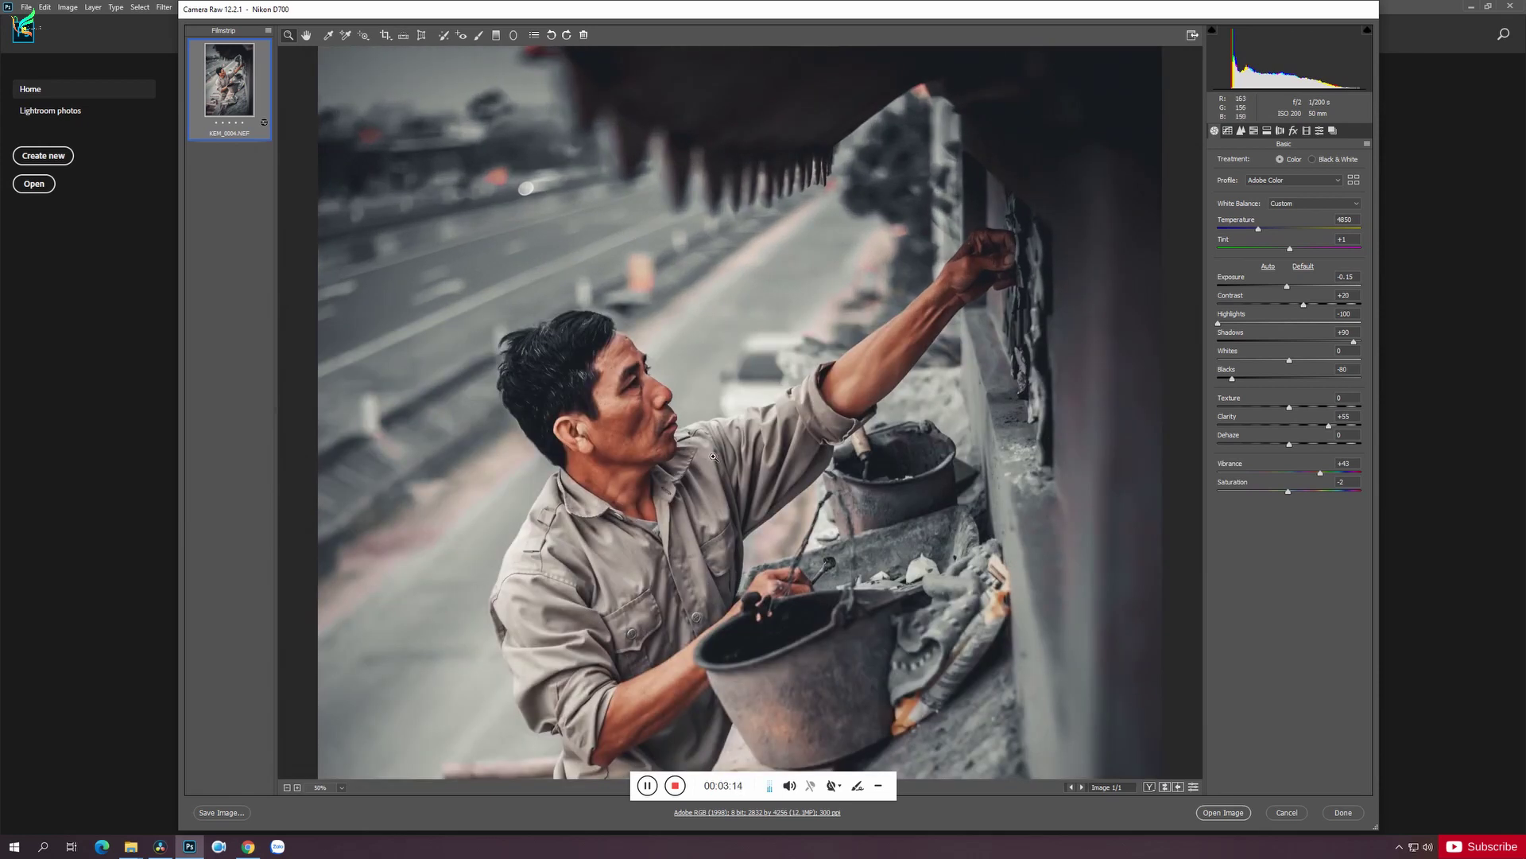
key(alt)
alt+click(713, 449)
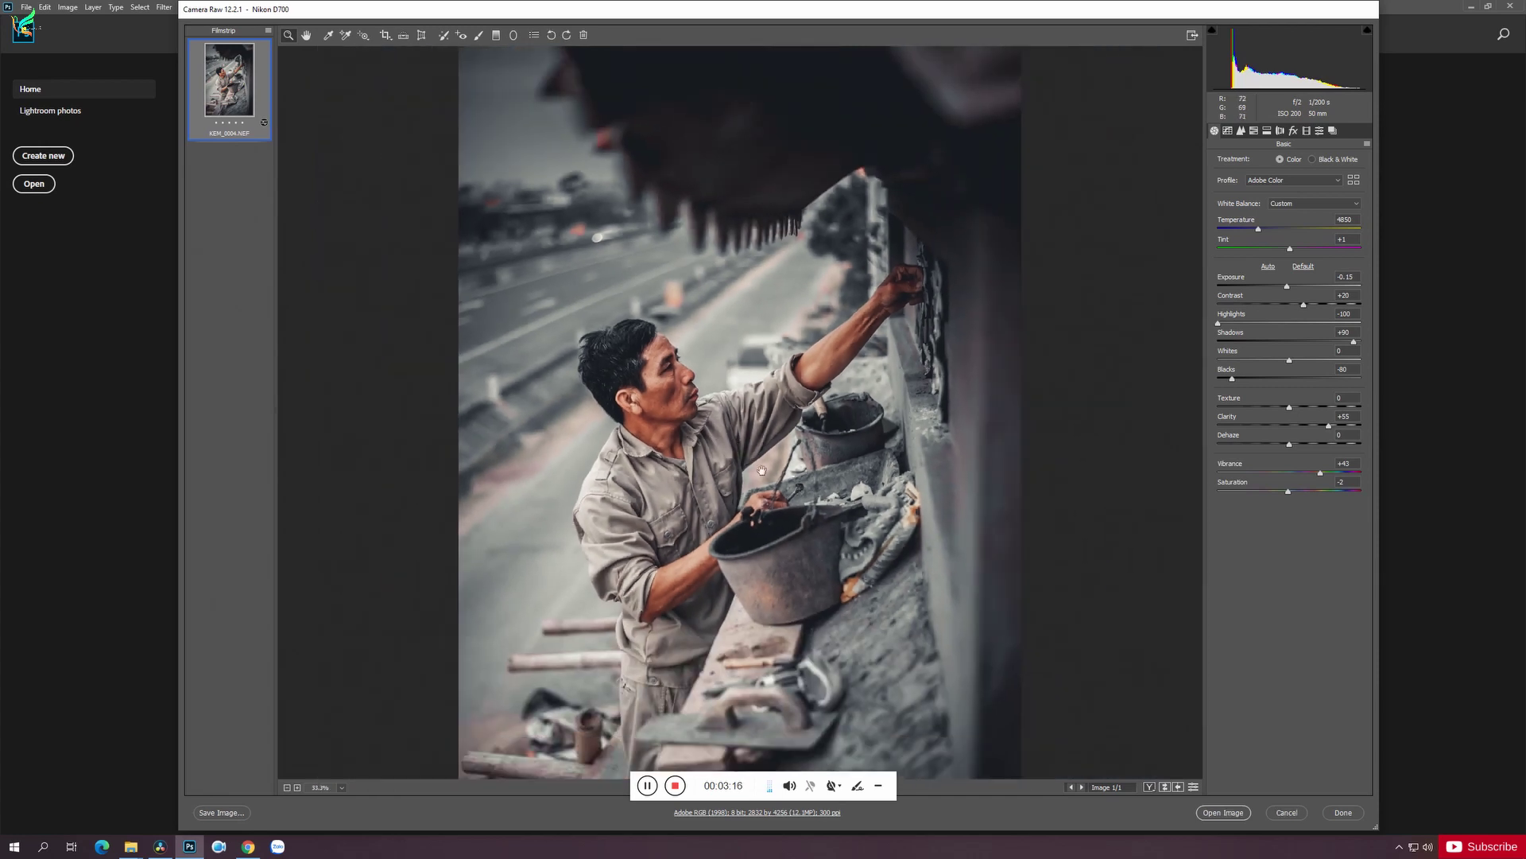
click(1223, 812)
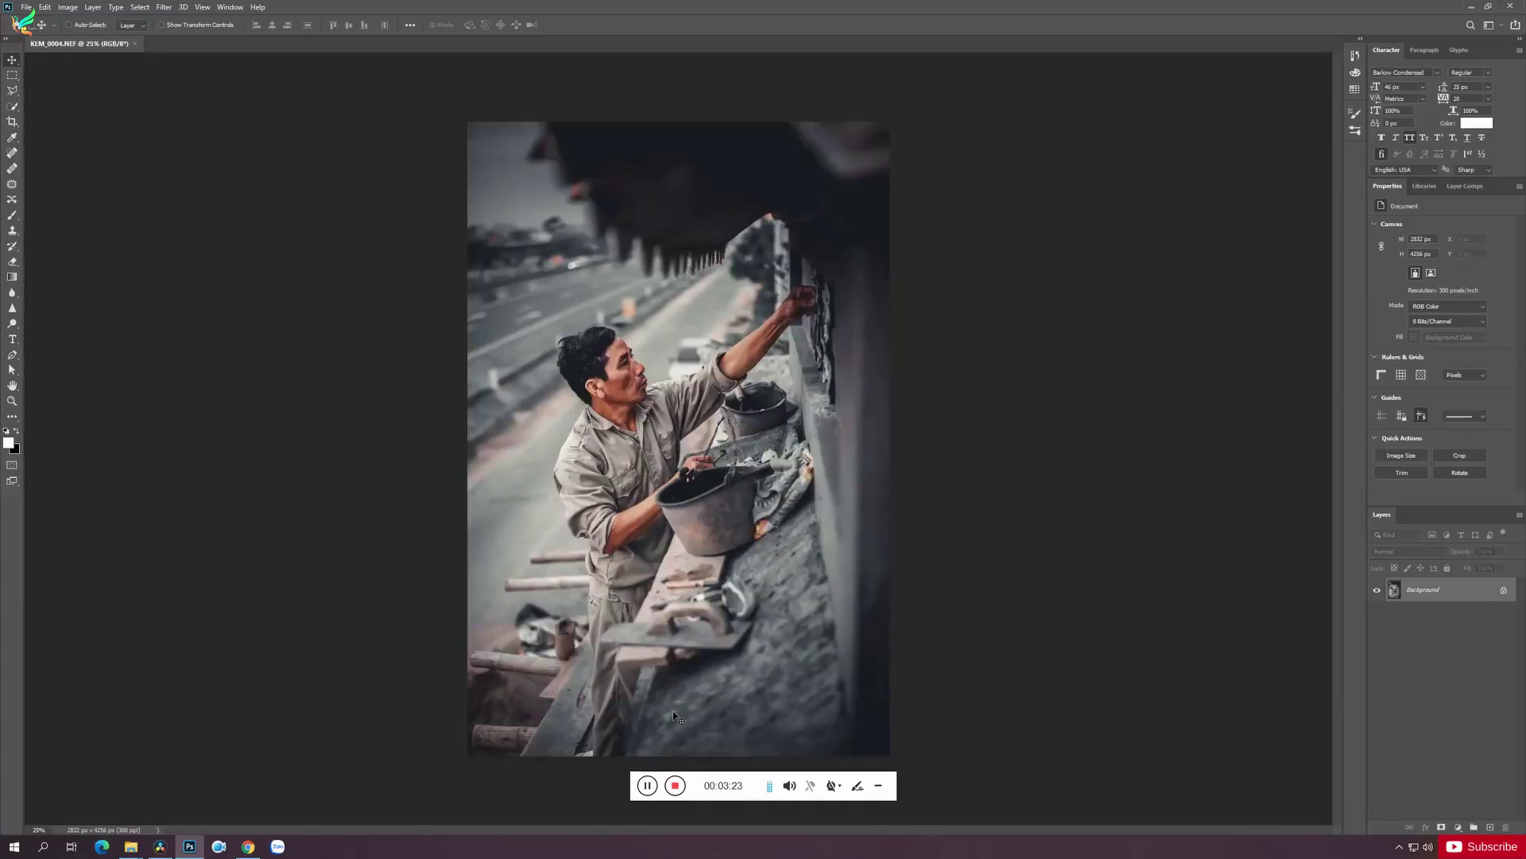
click(879, 786)
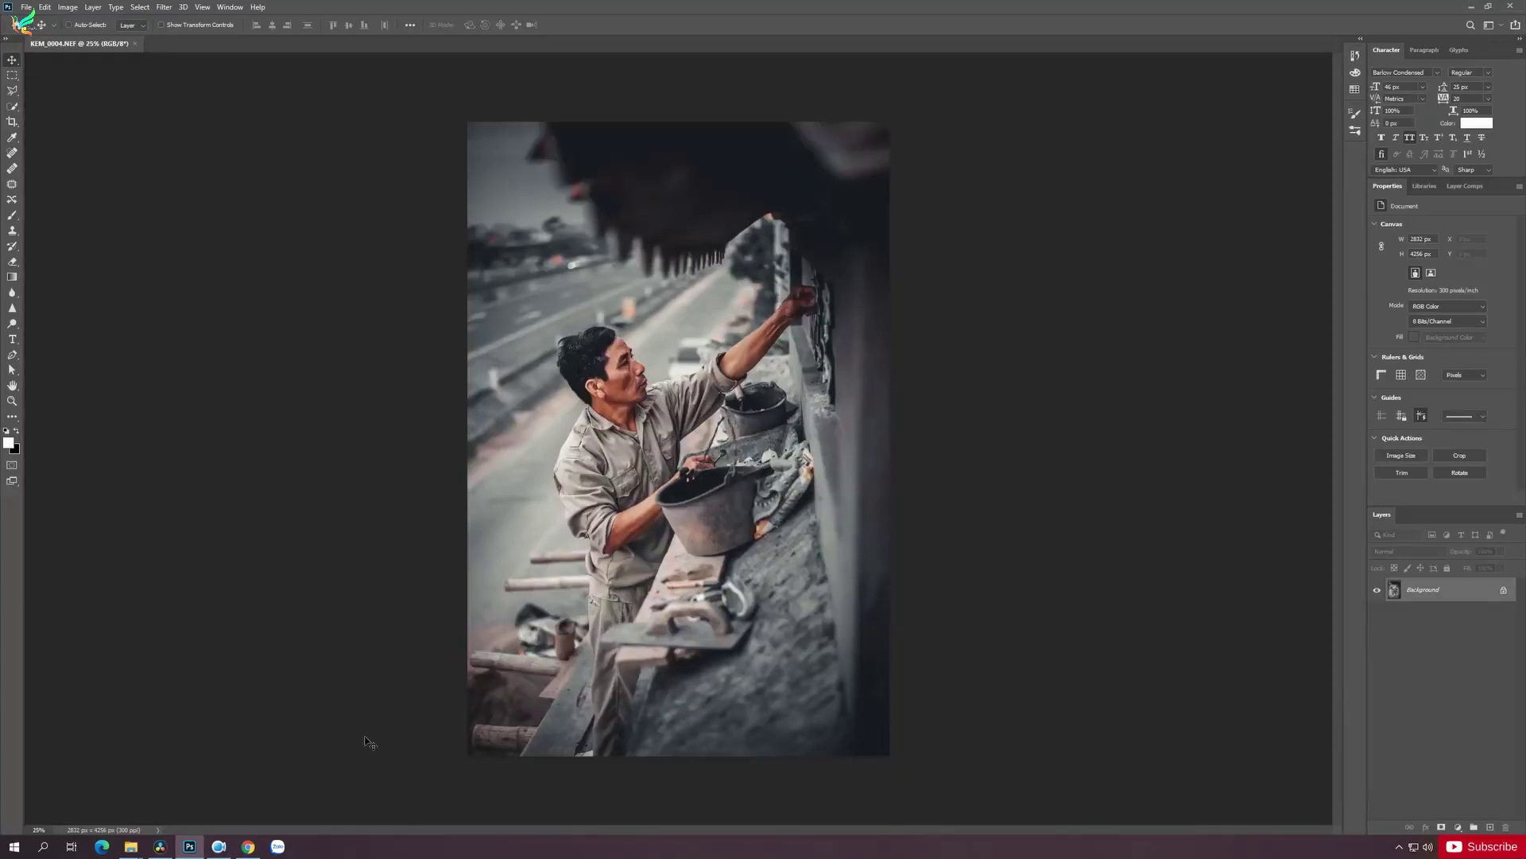
Open the photo of a hand holding a camera from the Image folder as a second document
mouse_move(136, 851)
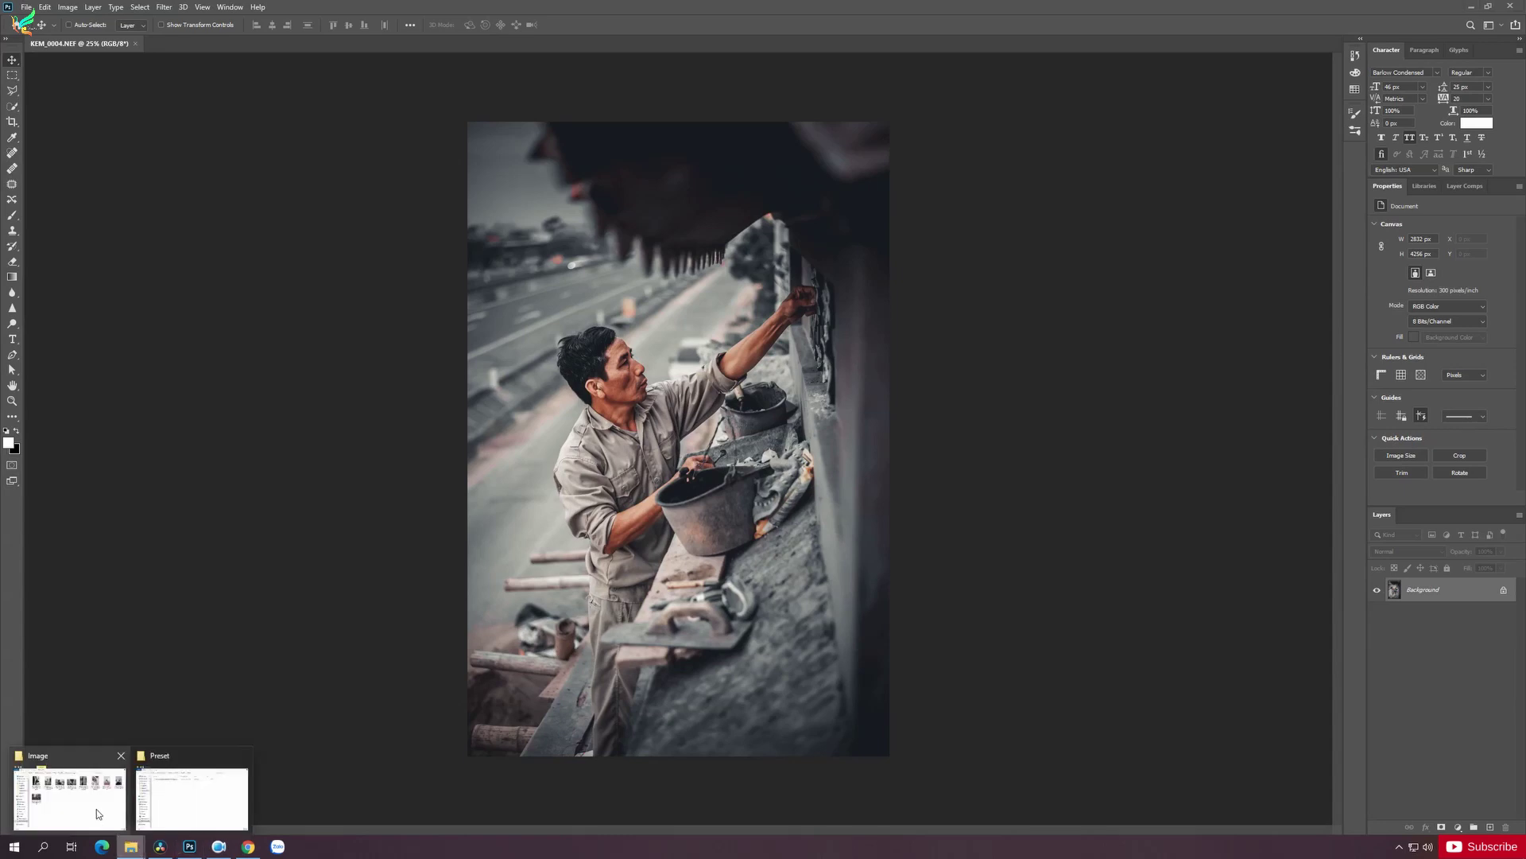
click(95, 805)
drag(795, 314, 620, 45)
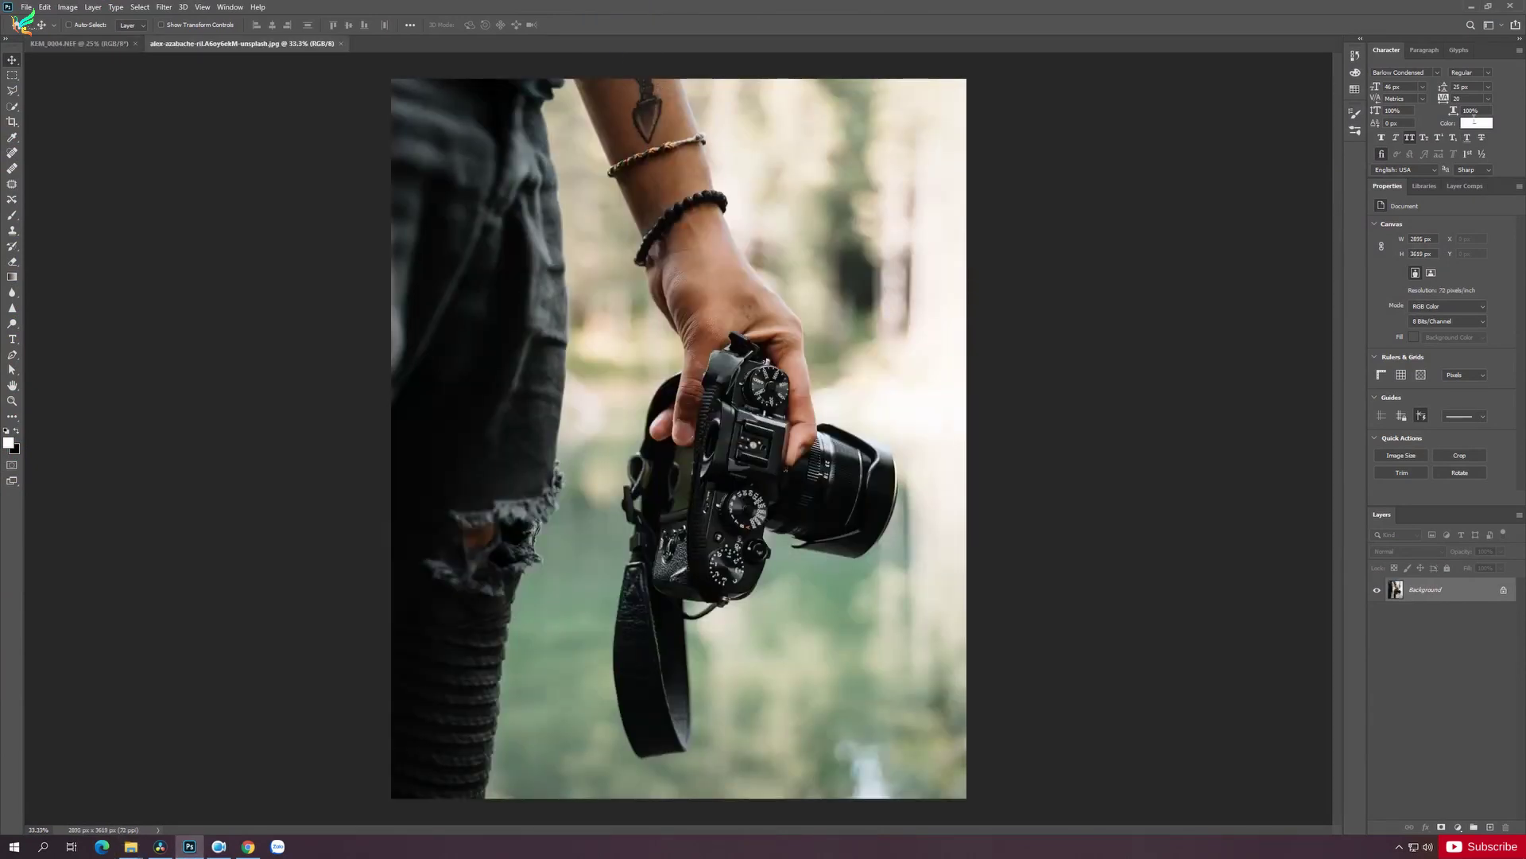
Open the hand-and-camera photo in the Camera Raw Filter
click(1515, 51)
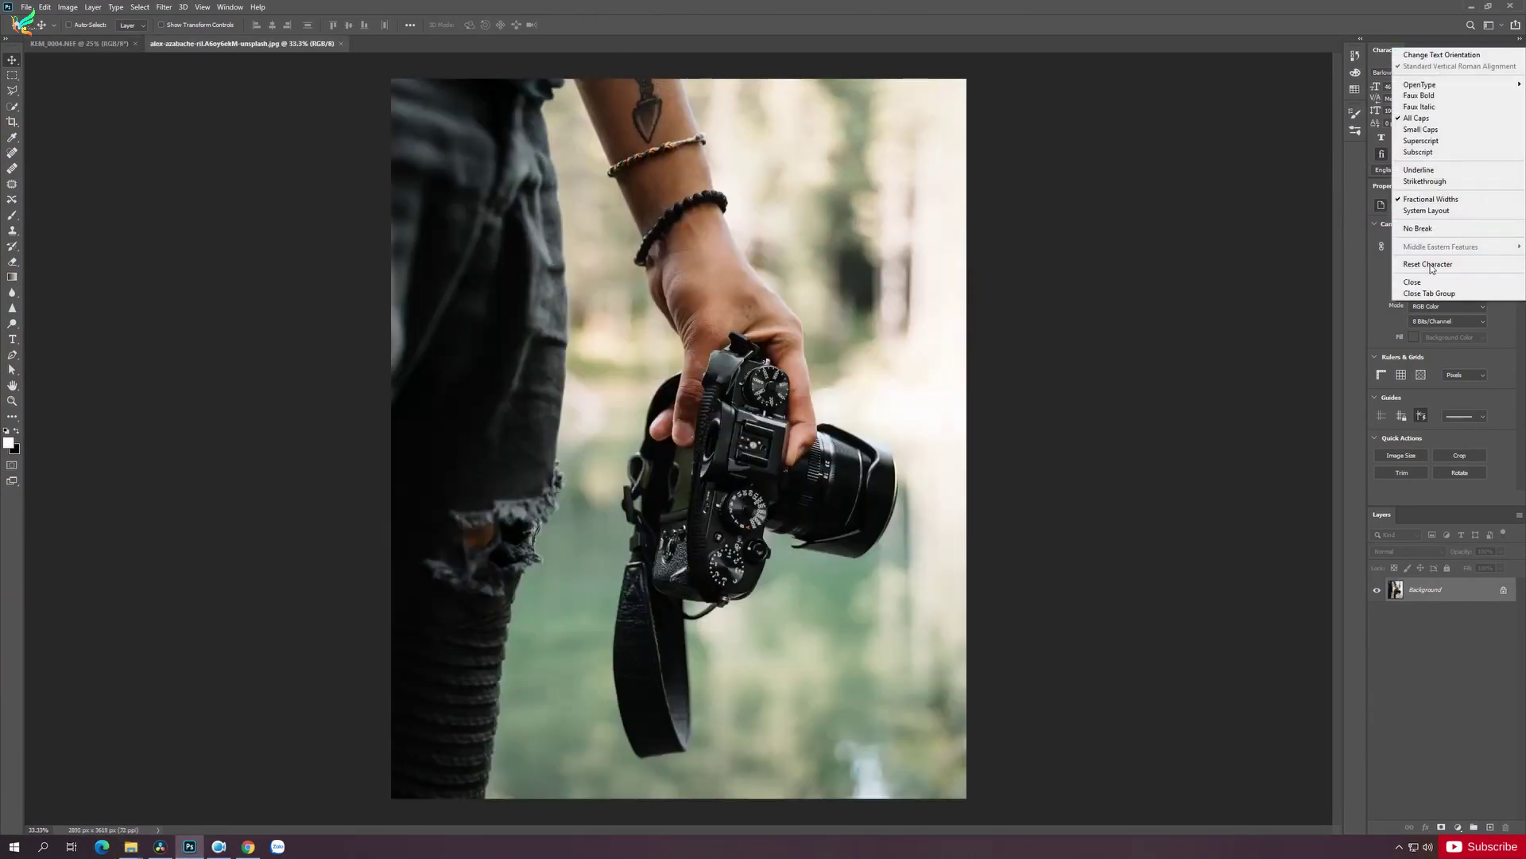
click(153, 8)
click(155, 8)
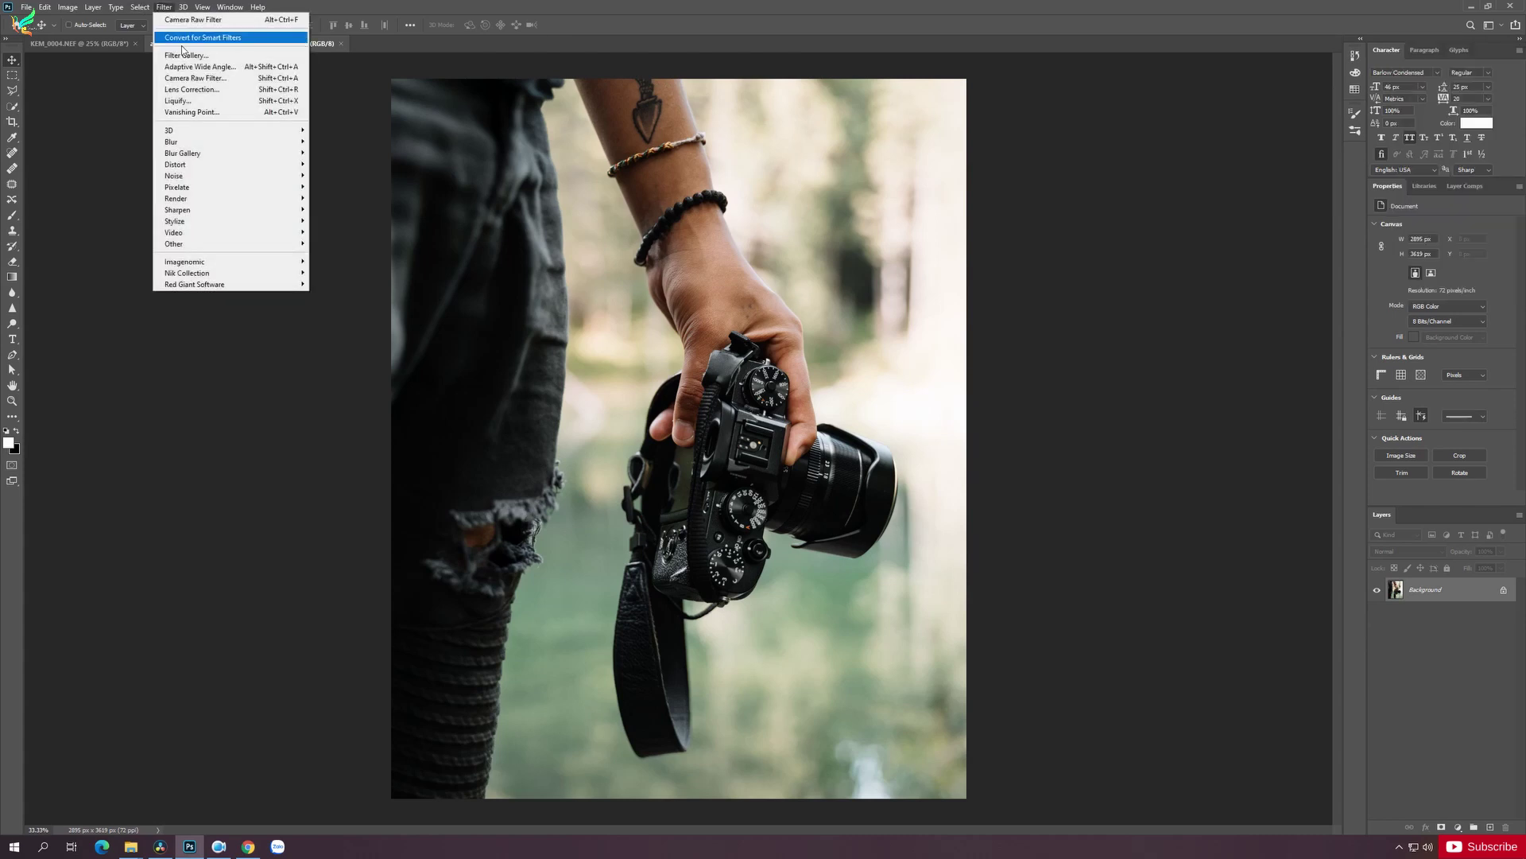
click(214, 80)
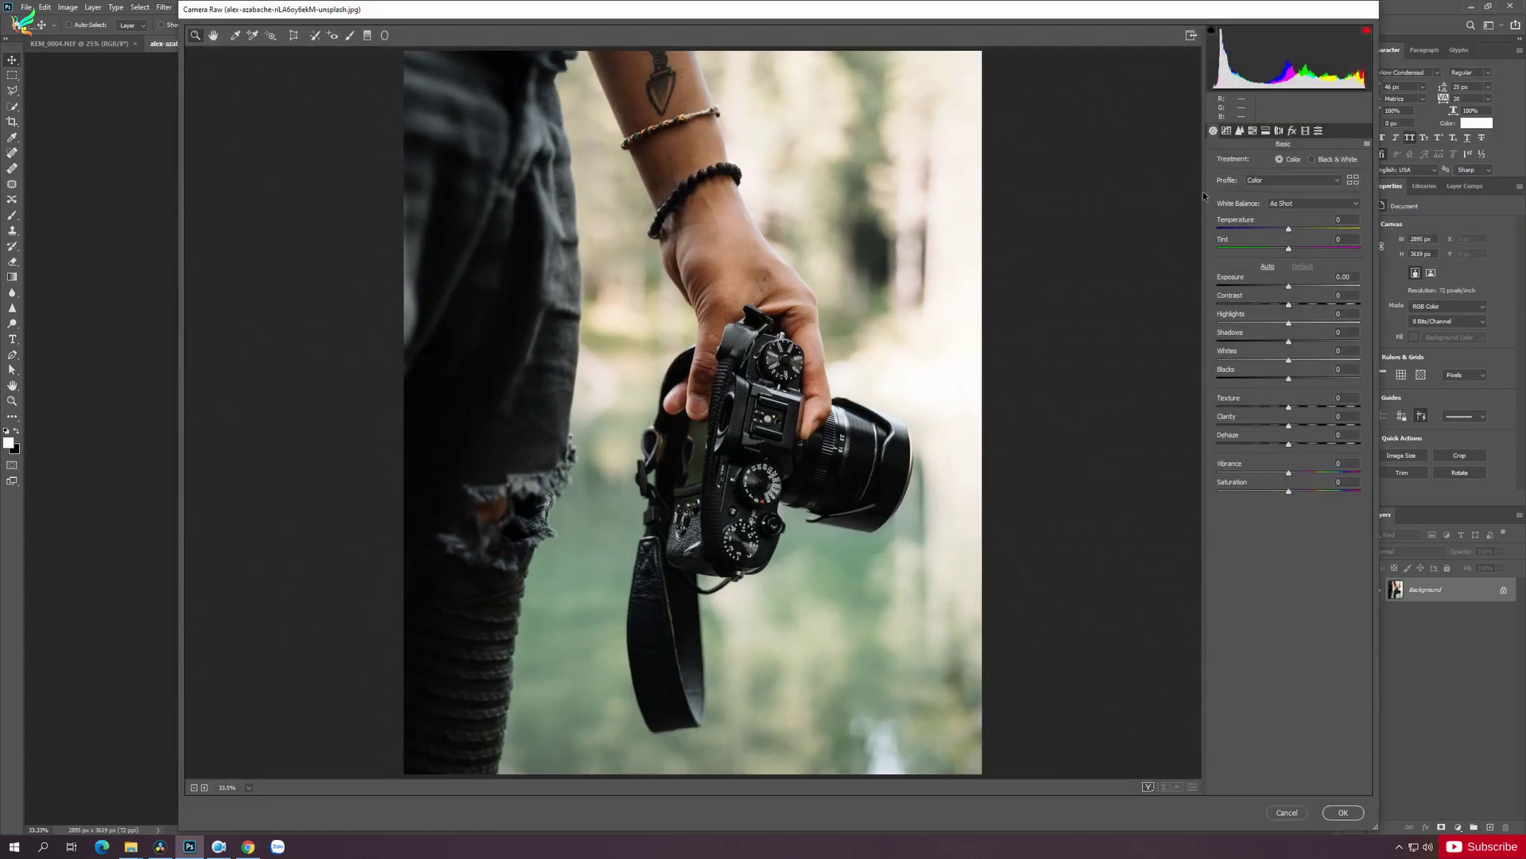
Load KemChannel_Preset Black & Orange.xmp from the Preset folder and apply it to the hand-and-camera photo
click(1366, 145)
click(1411, 231)
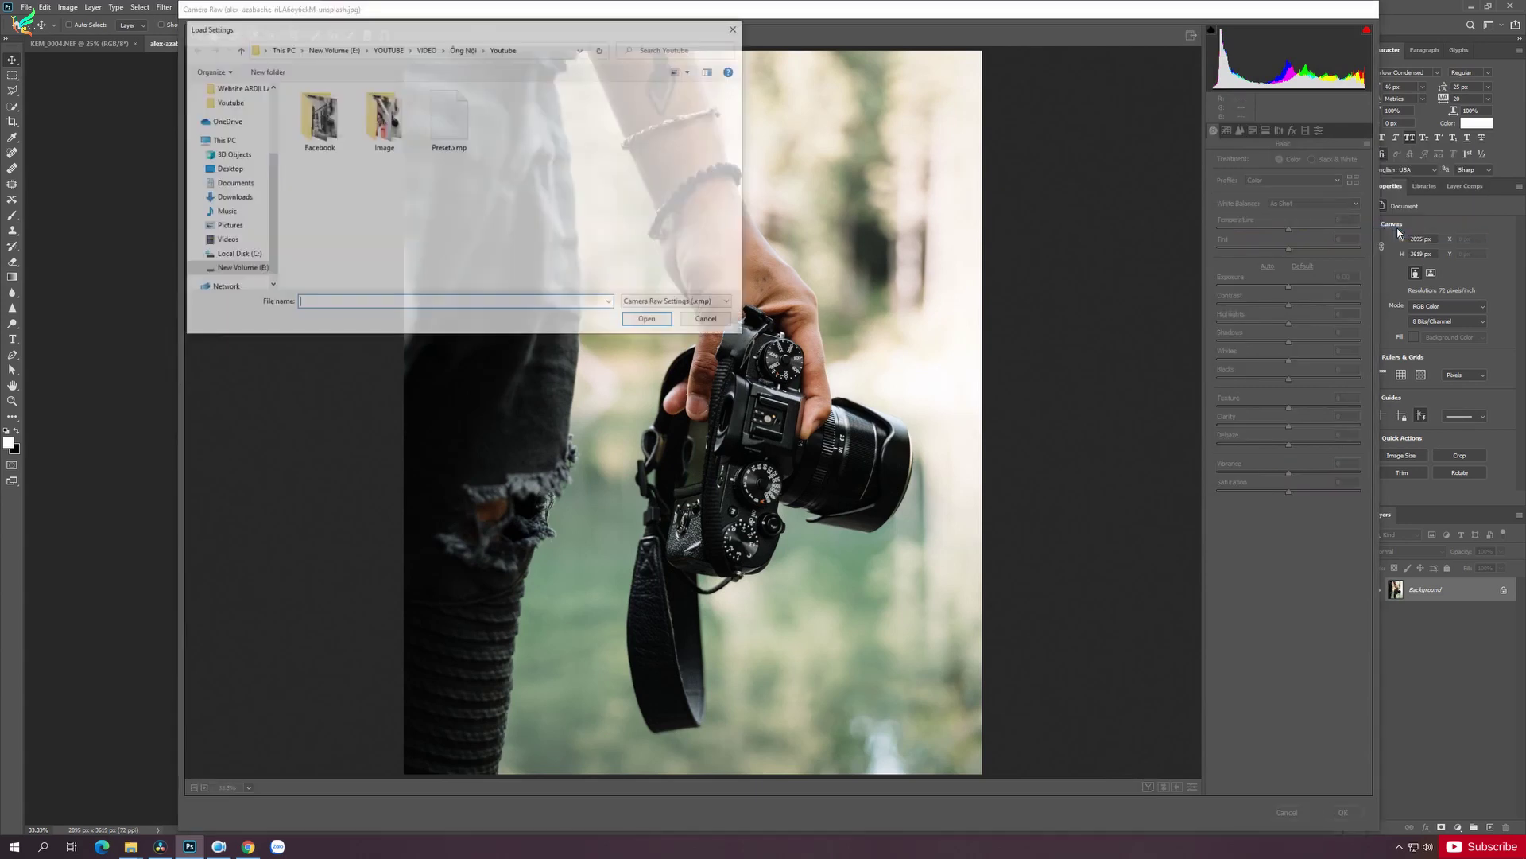
click(461, 52)
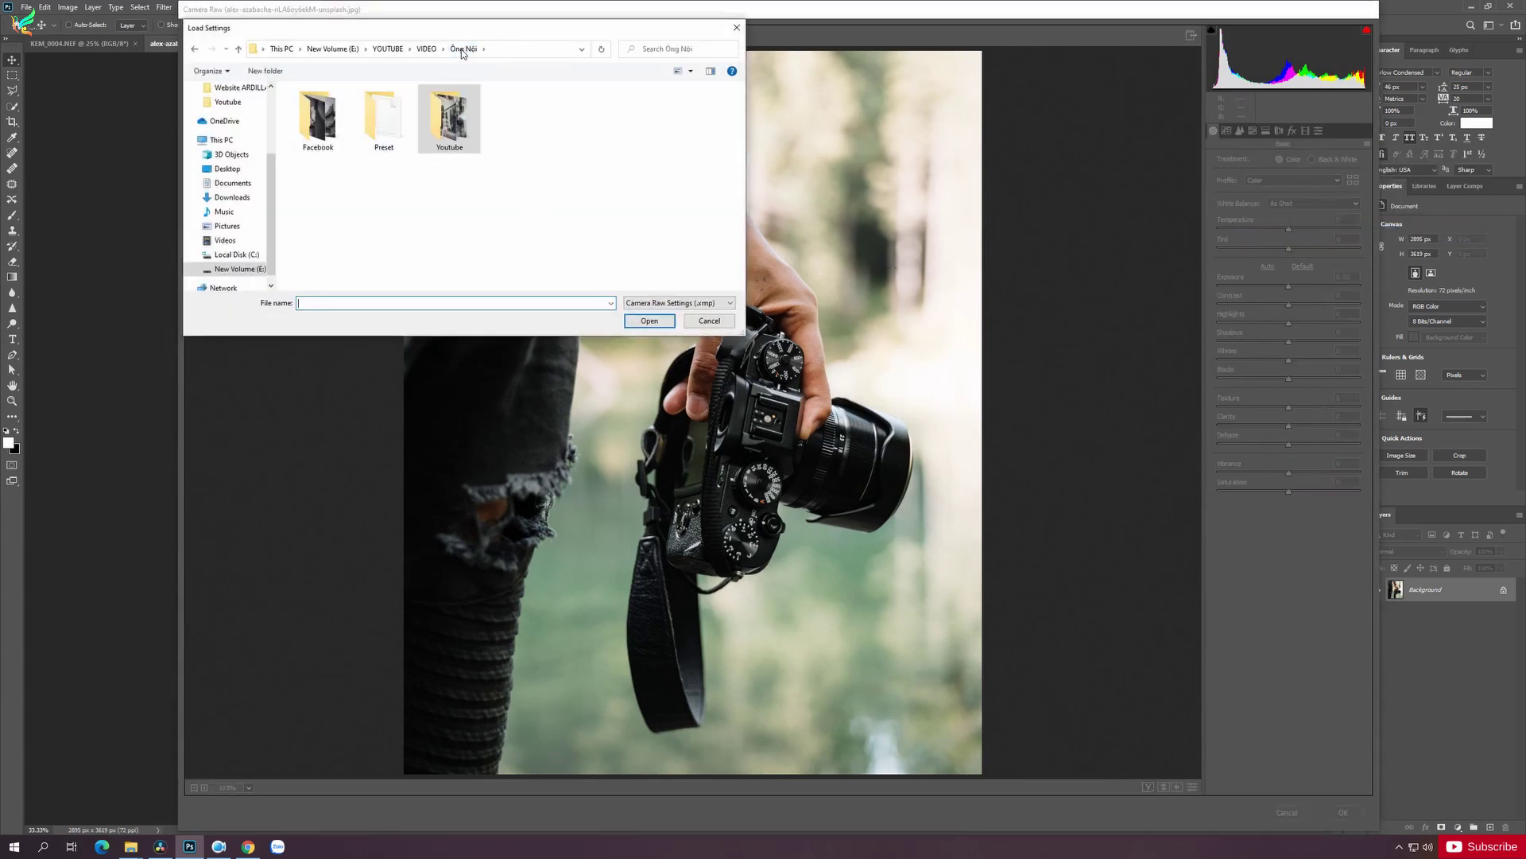
double_click(462, 120)
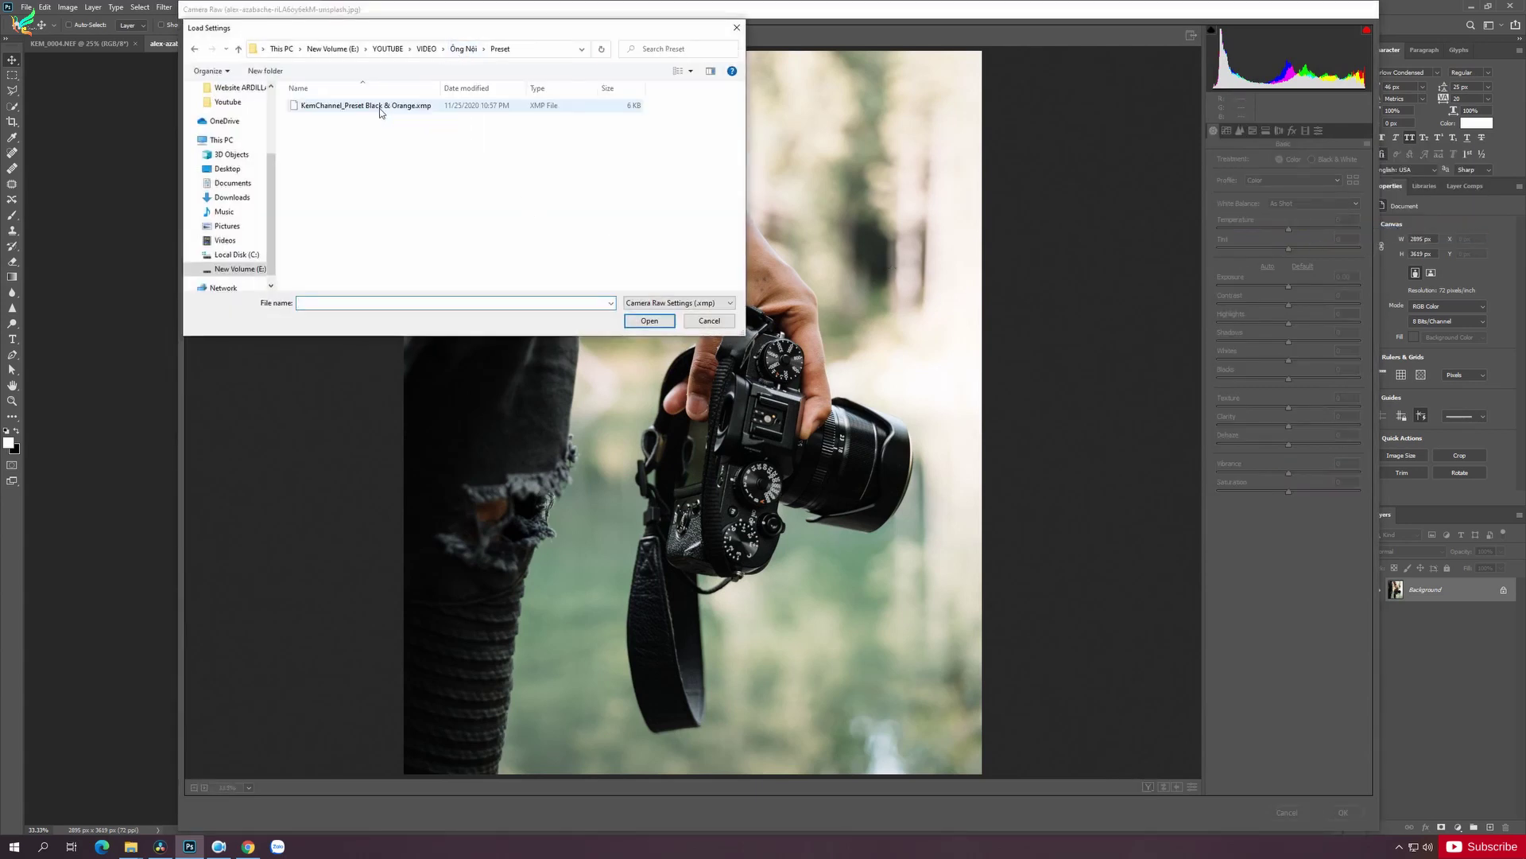
click(318, 108)
click(662, 321)
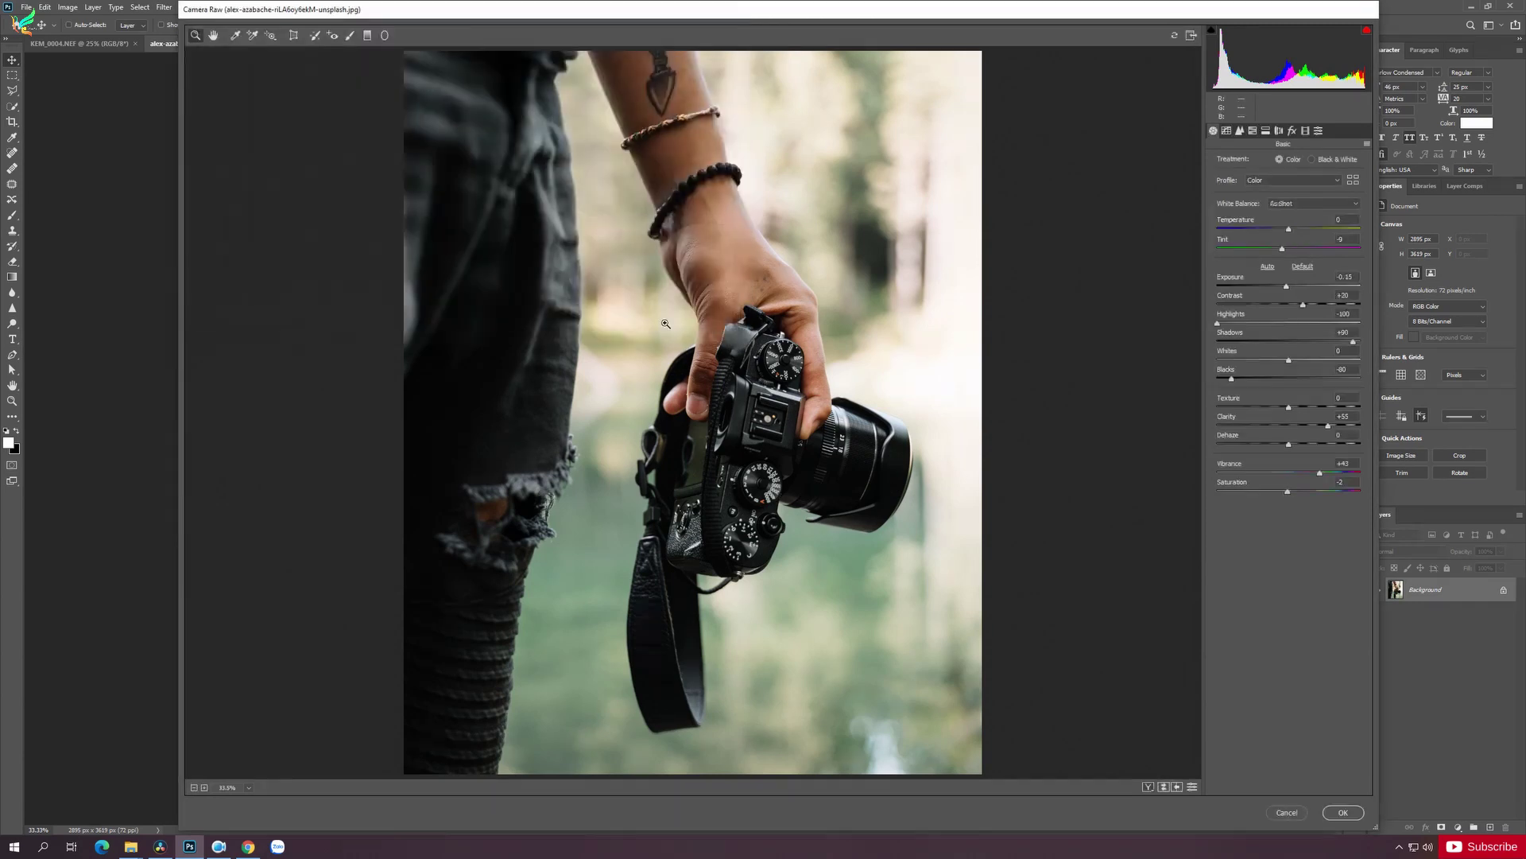
click(1349, 812)
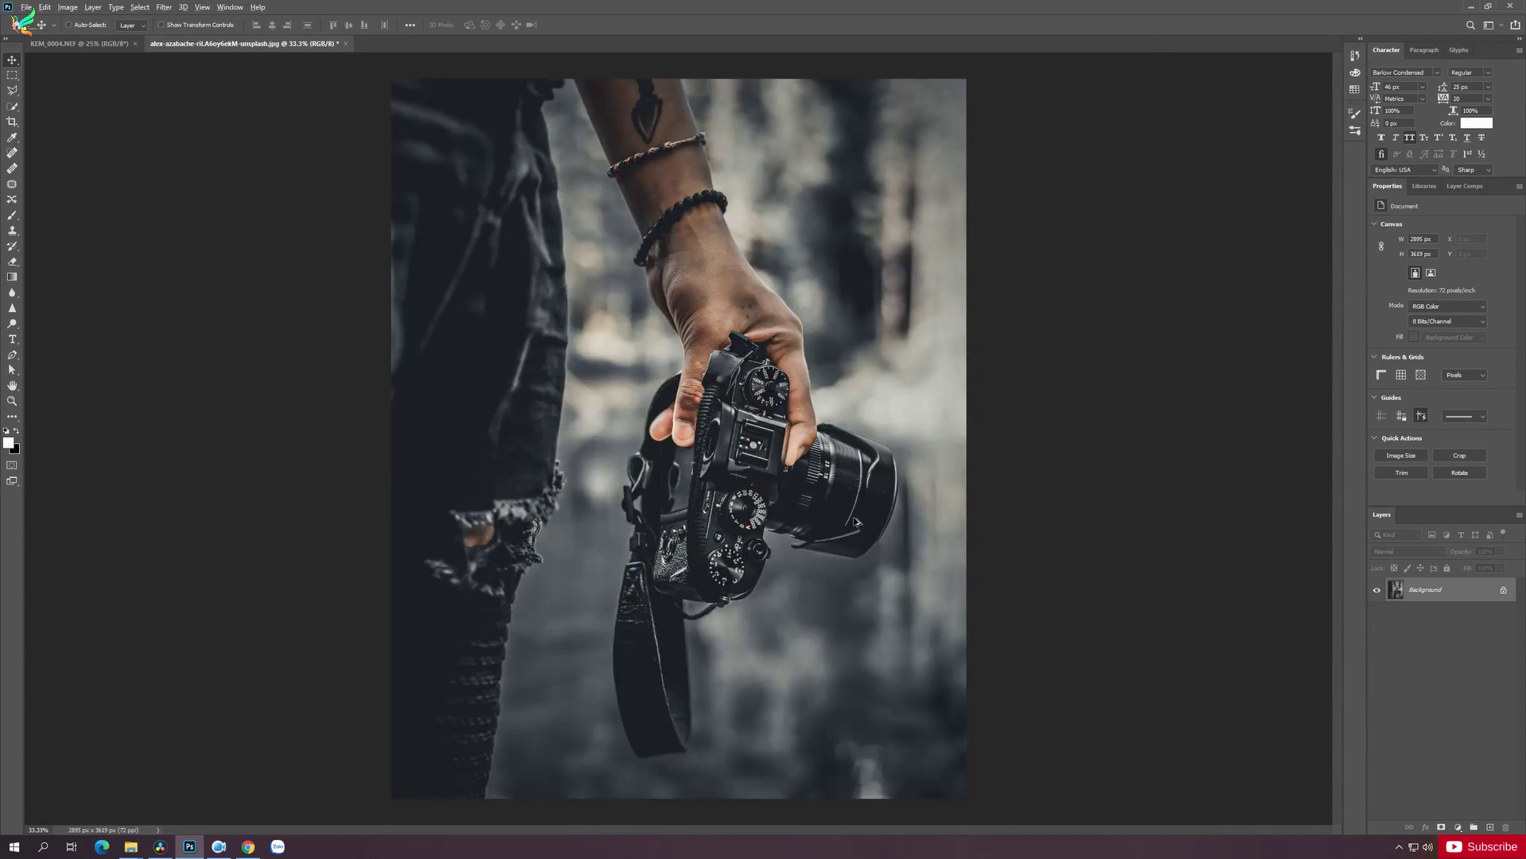
Open the walking-sneaker photo from the Image folder as a new document and bring it into the Camera Raw Filter
key(alt+Tab)
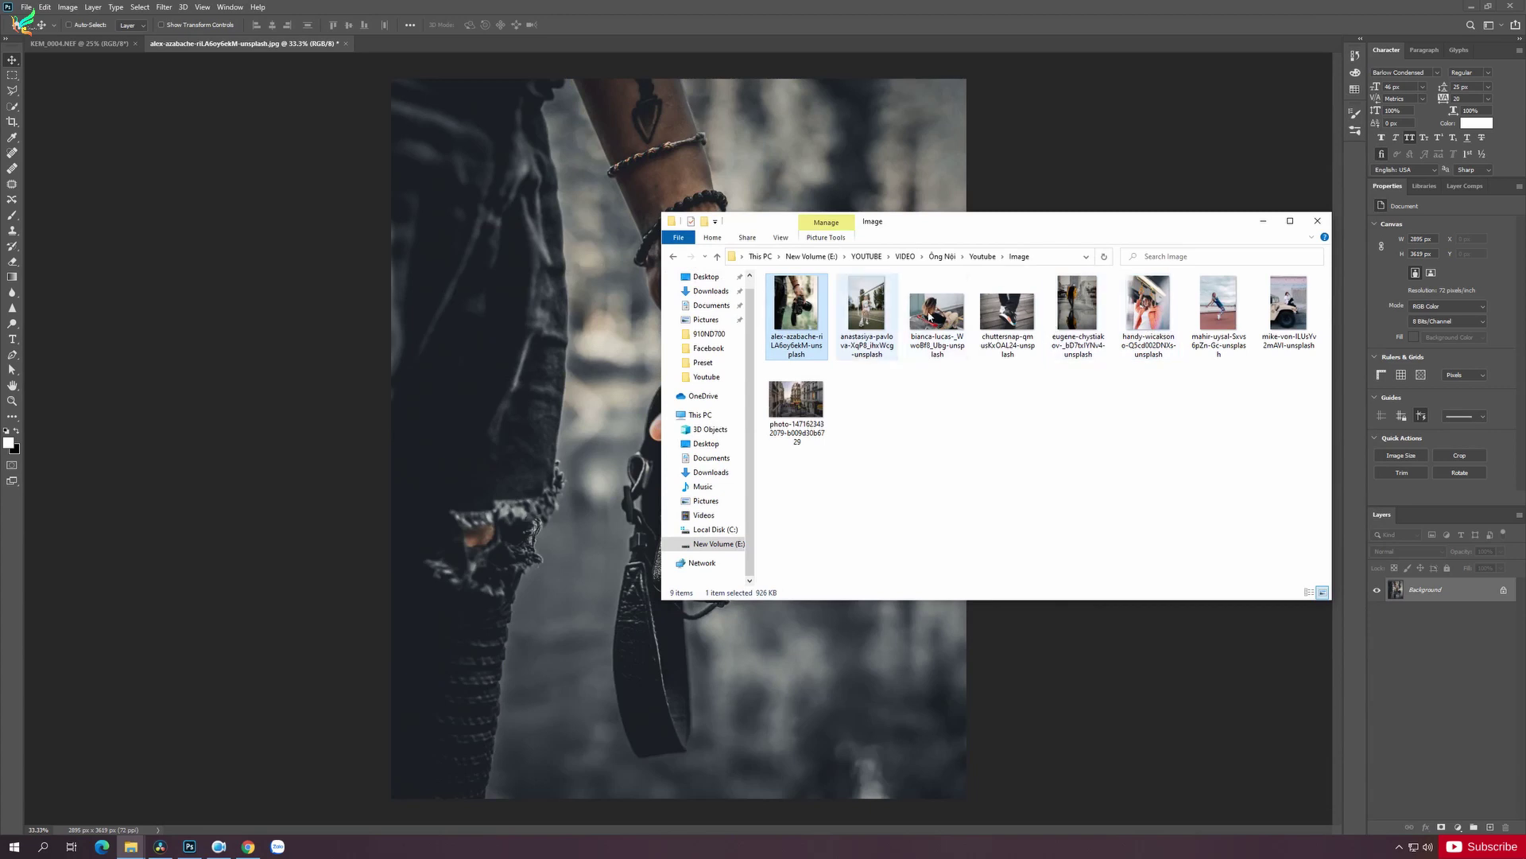
click(1009, 334)
drag(1020, 322, 728, 41)
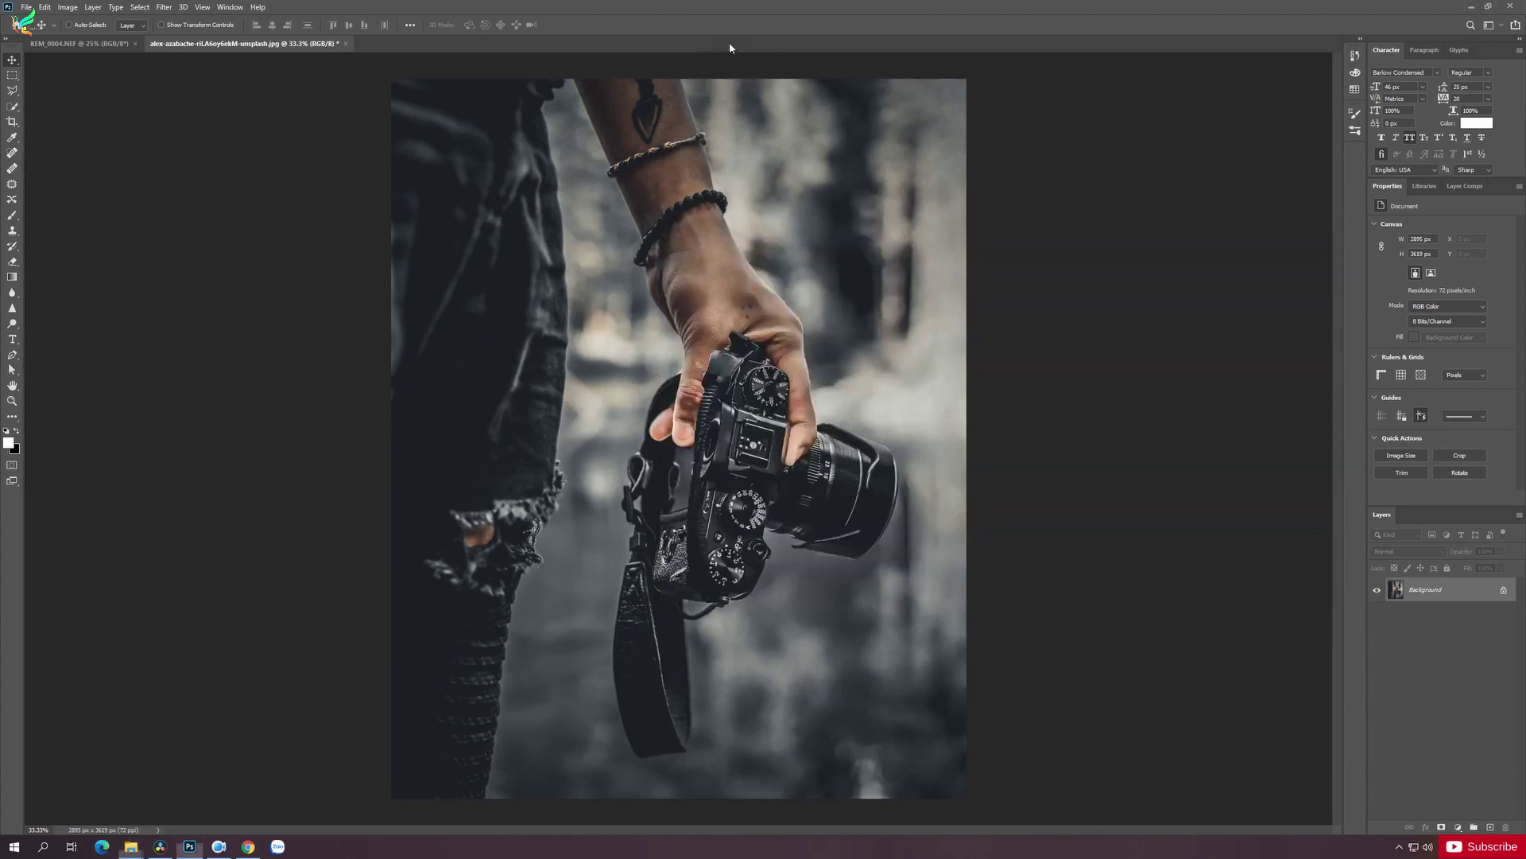
click(163, 7)
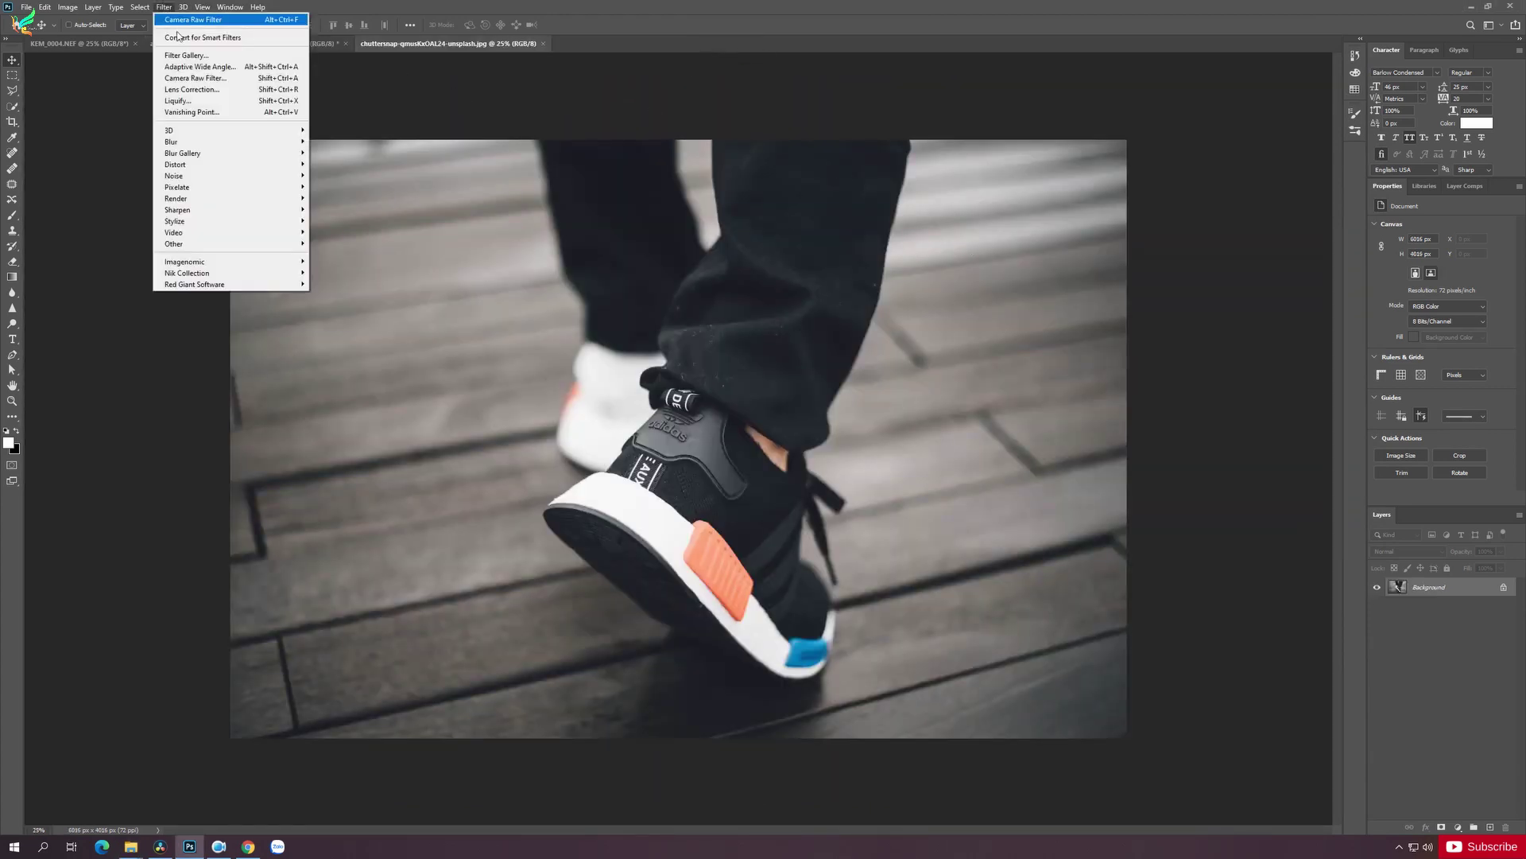
click(215, 77)
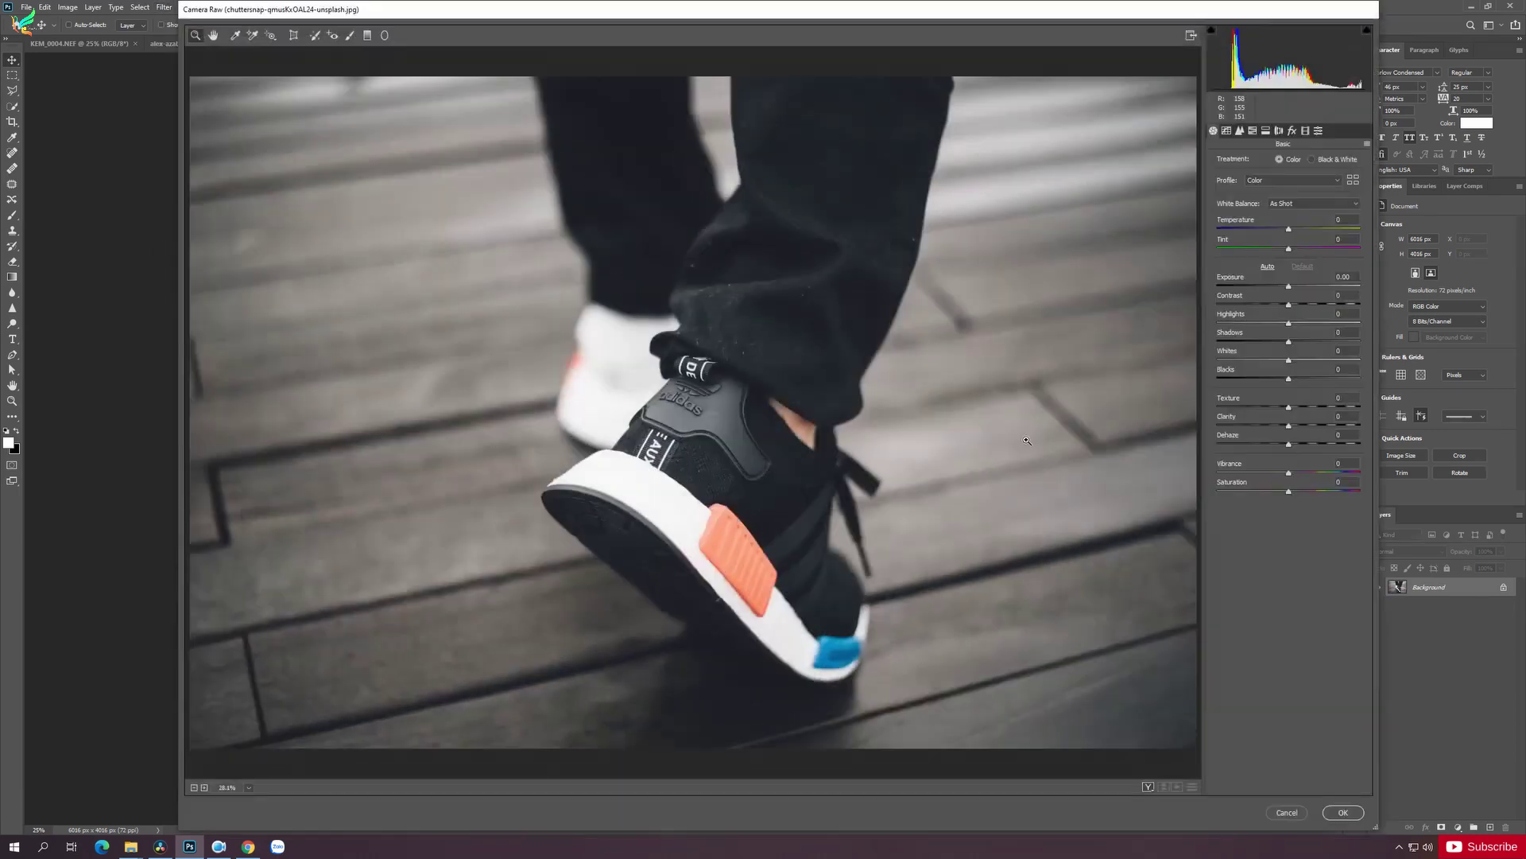
Load the KemChannel_Preset Black & Orange.xmp settings and apply them to the sneaker photo
click(1366, 150)
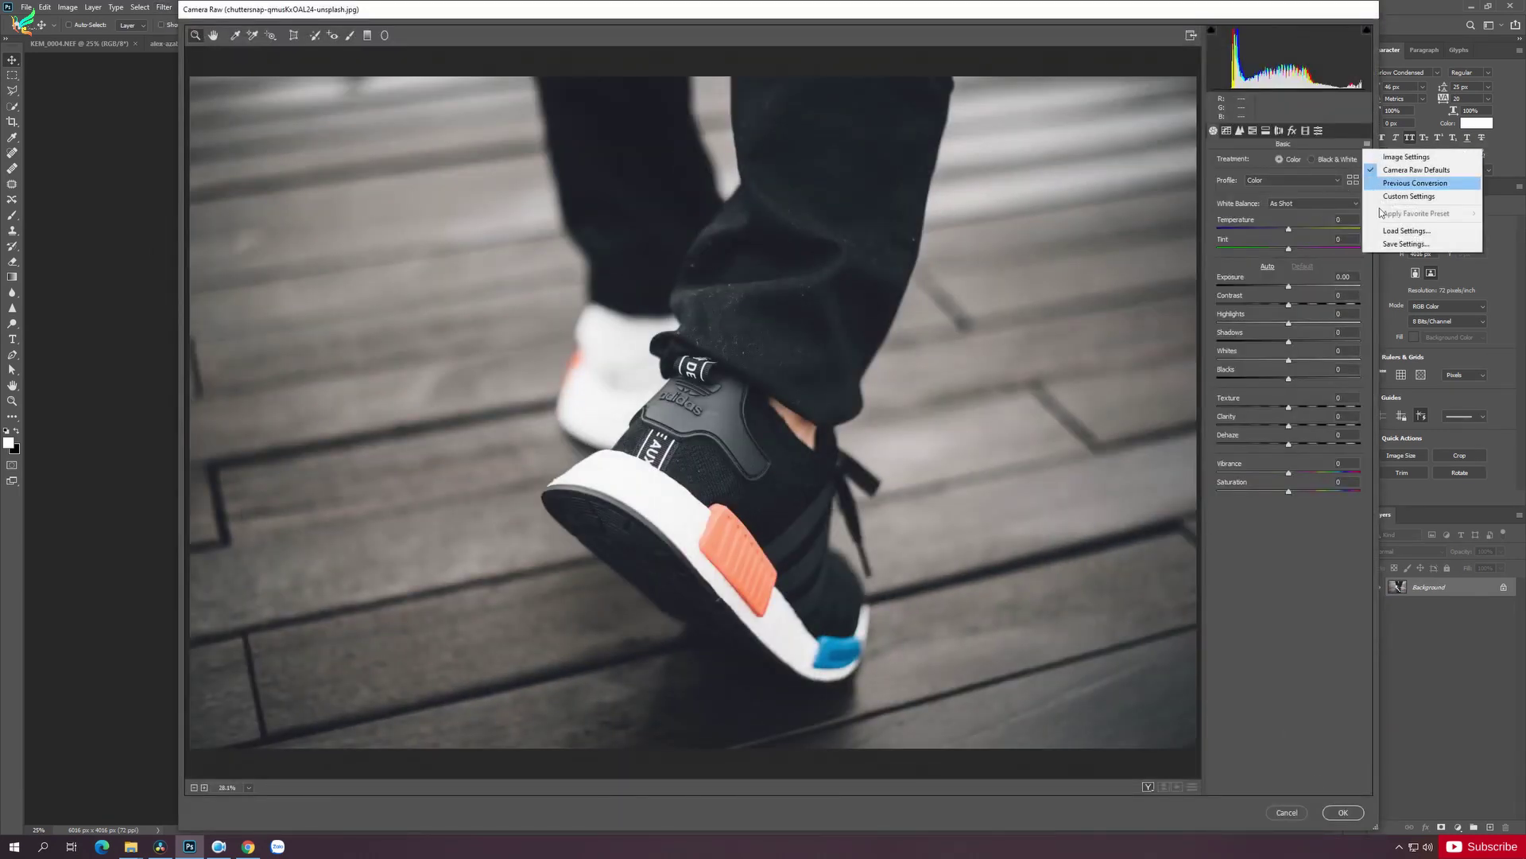
click(1403, 232)
click(357, 107)
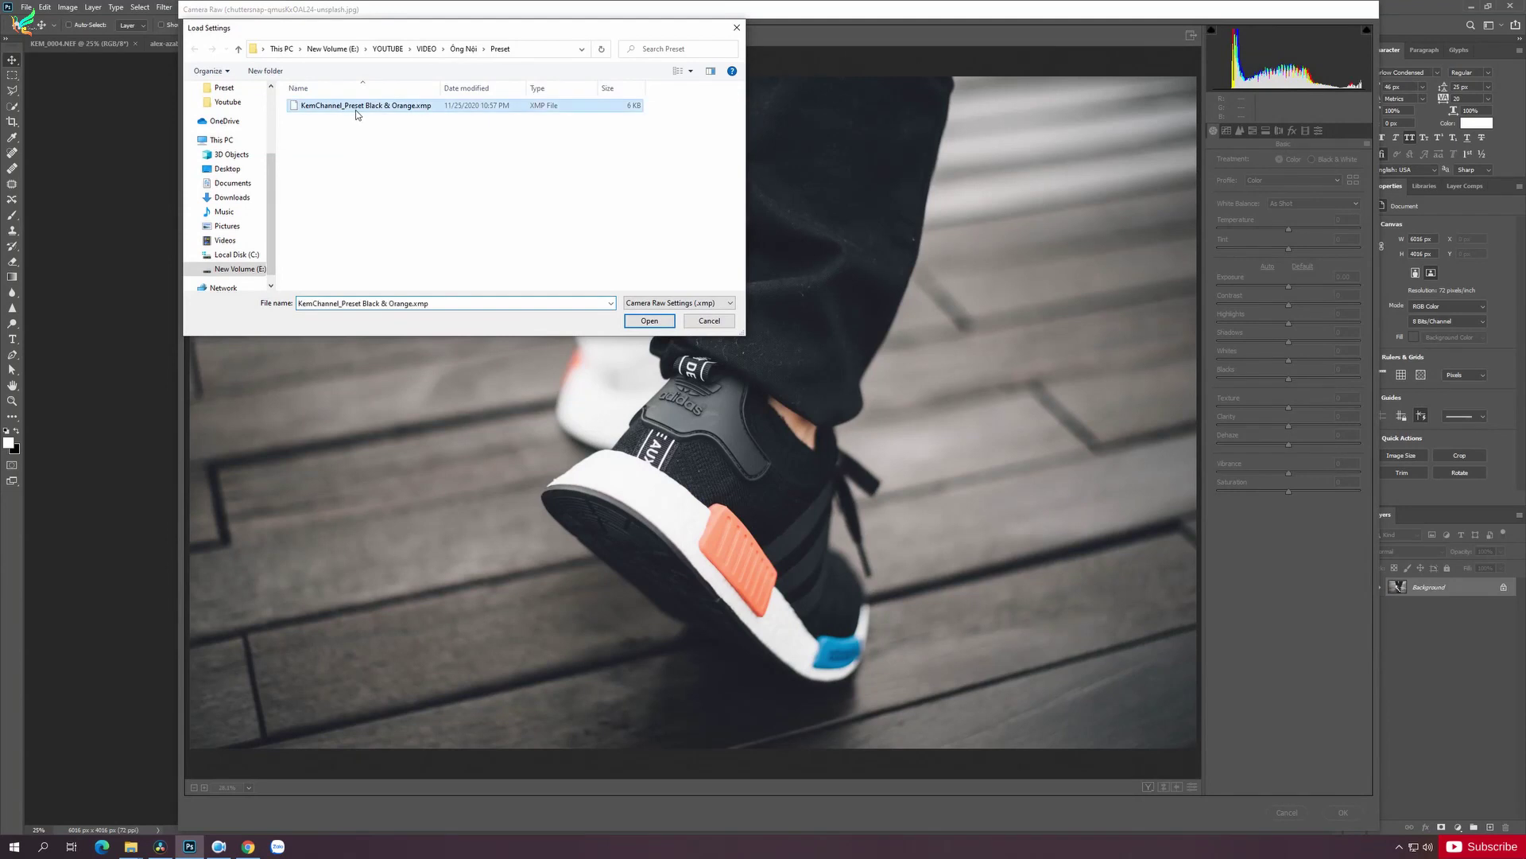
click(652, 320)
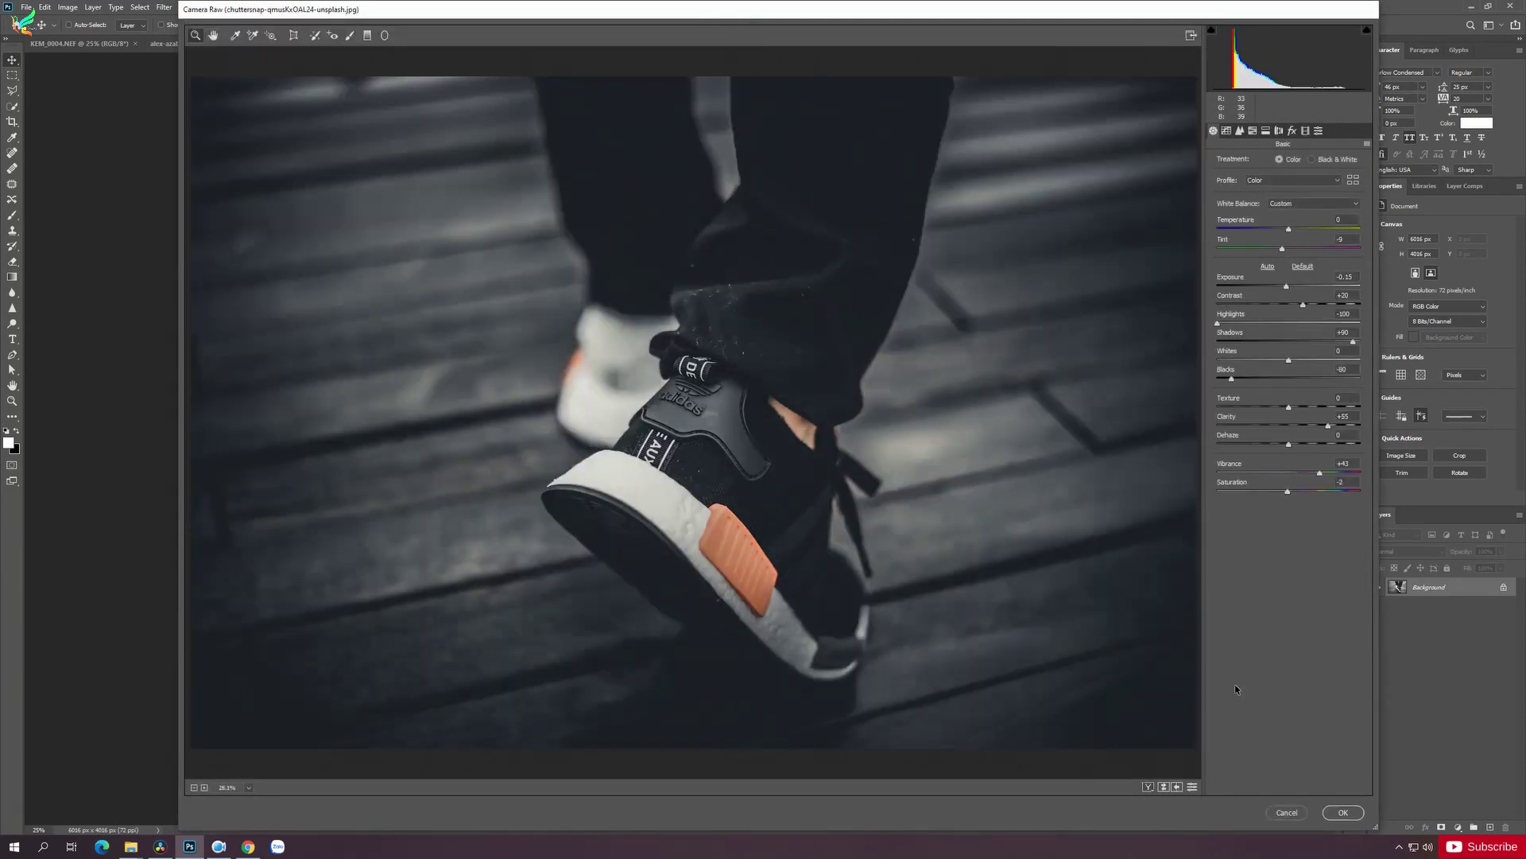
click(1344, 812)
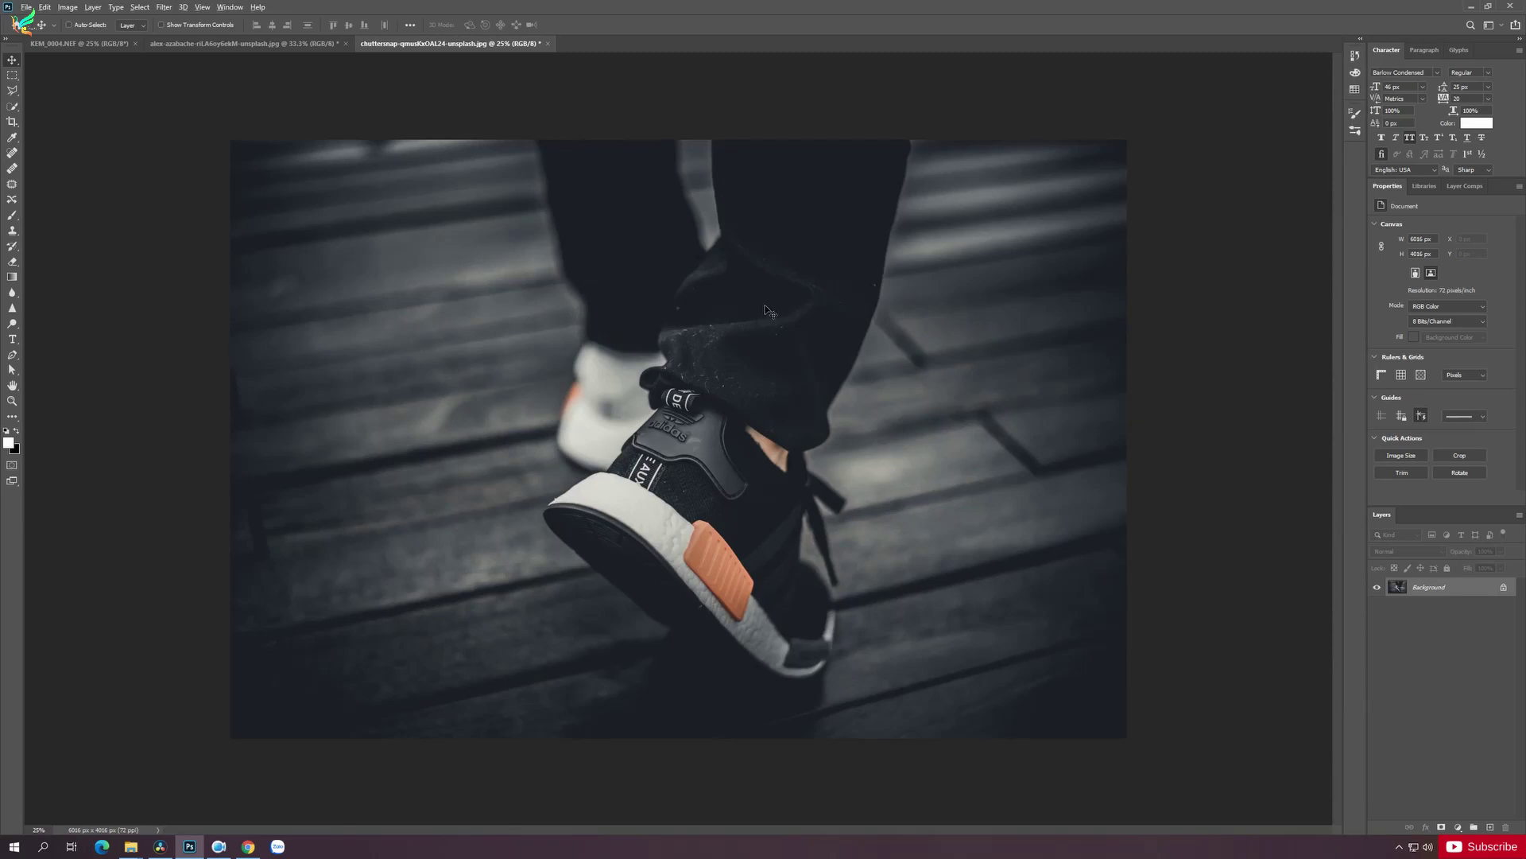
Open the city street photo from the Image folder as a new document and bring it into the Camera Raw Filter
key(alt+Tab)
click(1080, 486)
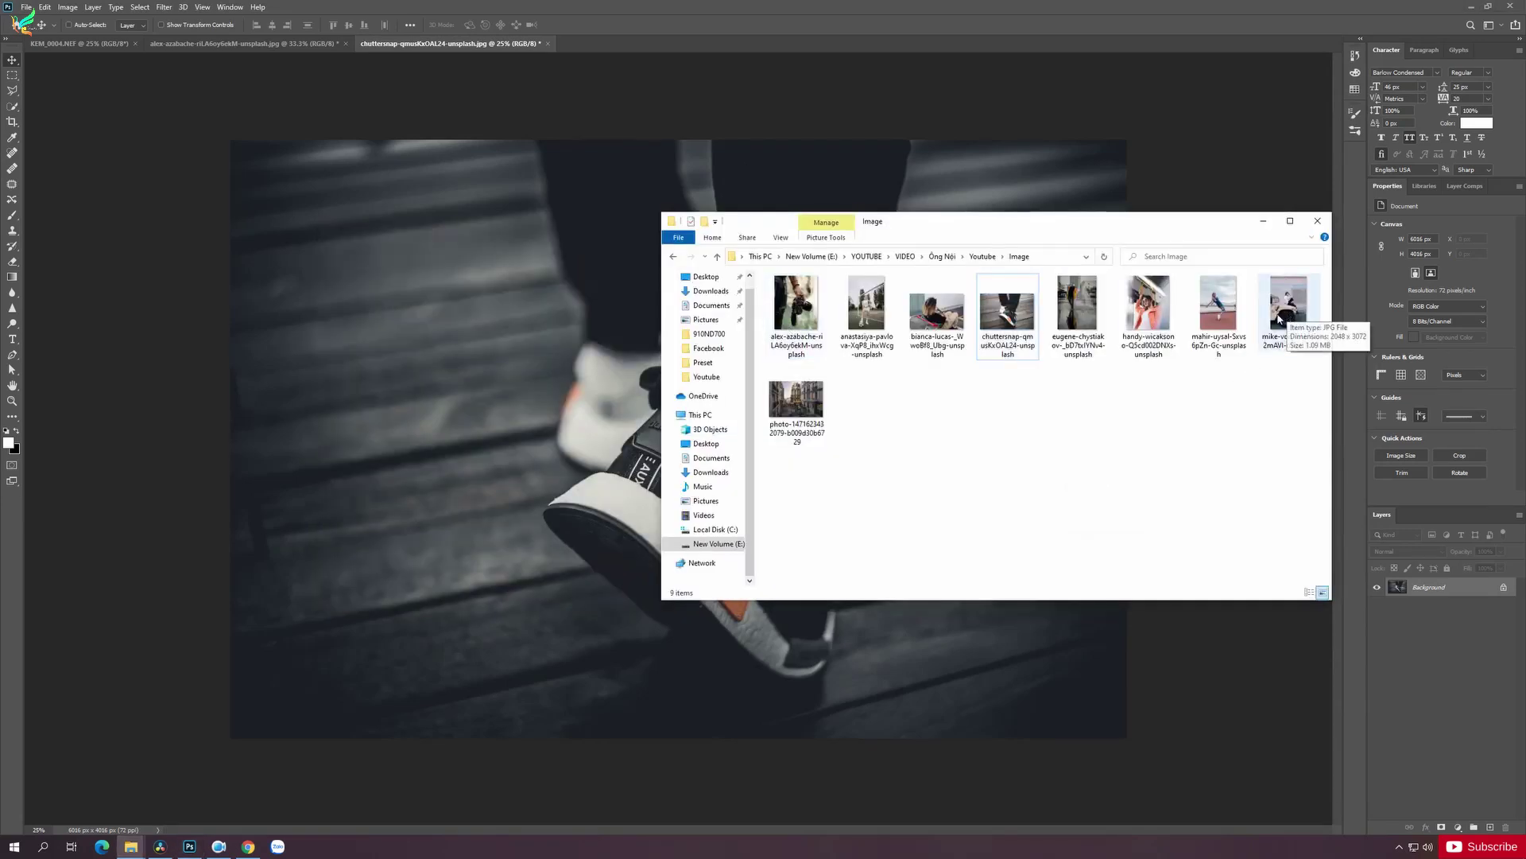
drag(796, 399, 719, 46)
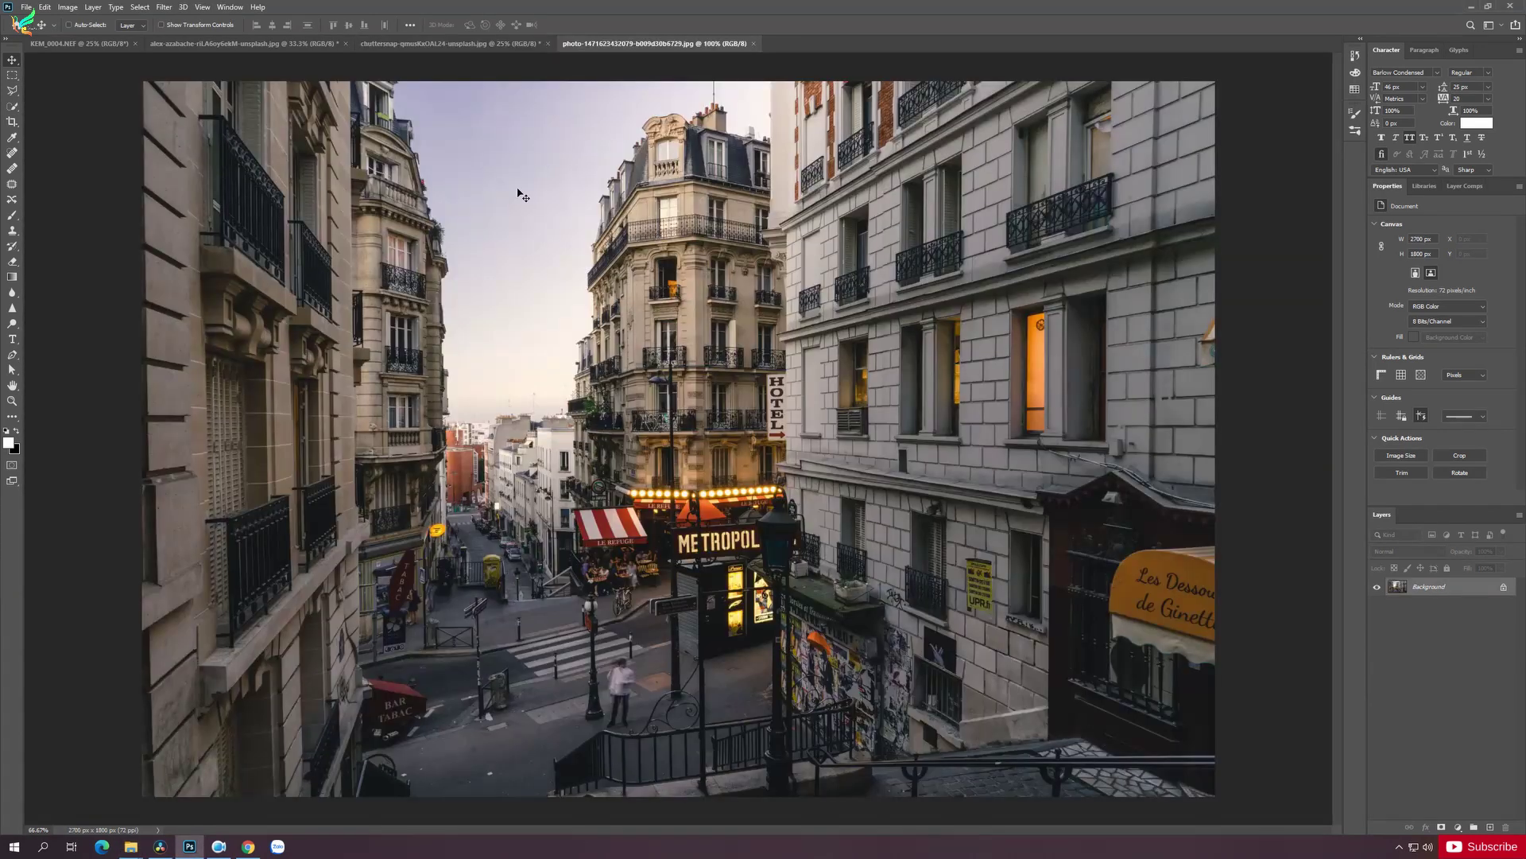
click(166, 7)
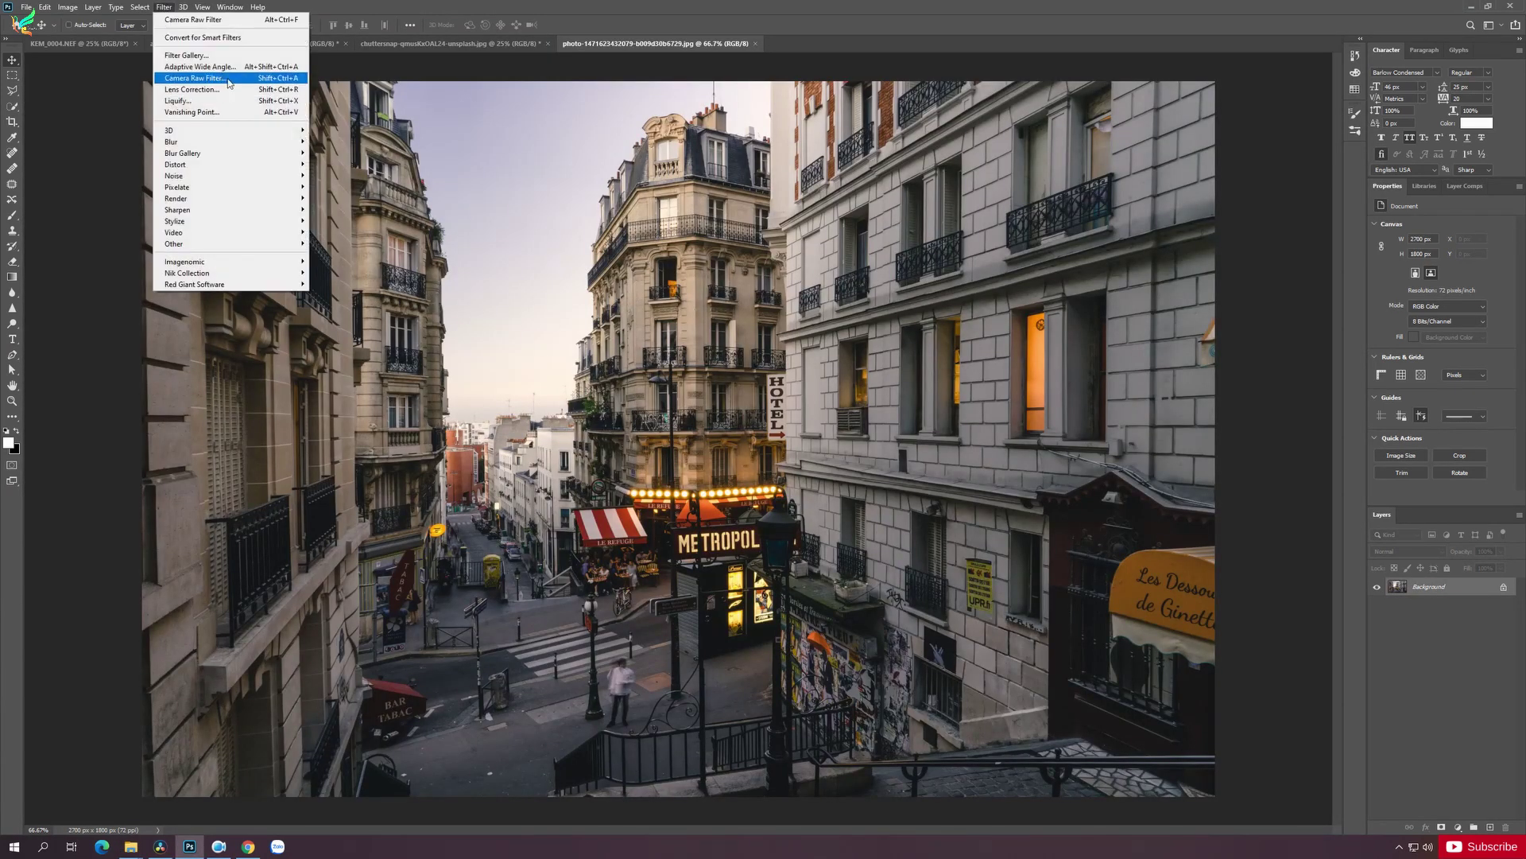
click(225, 94)
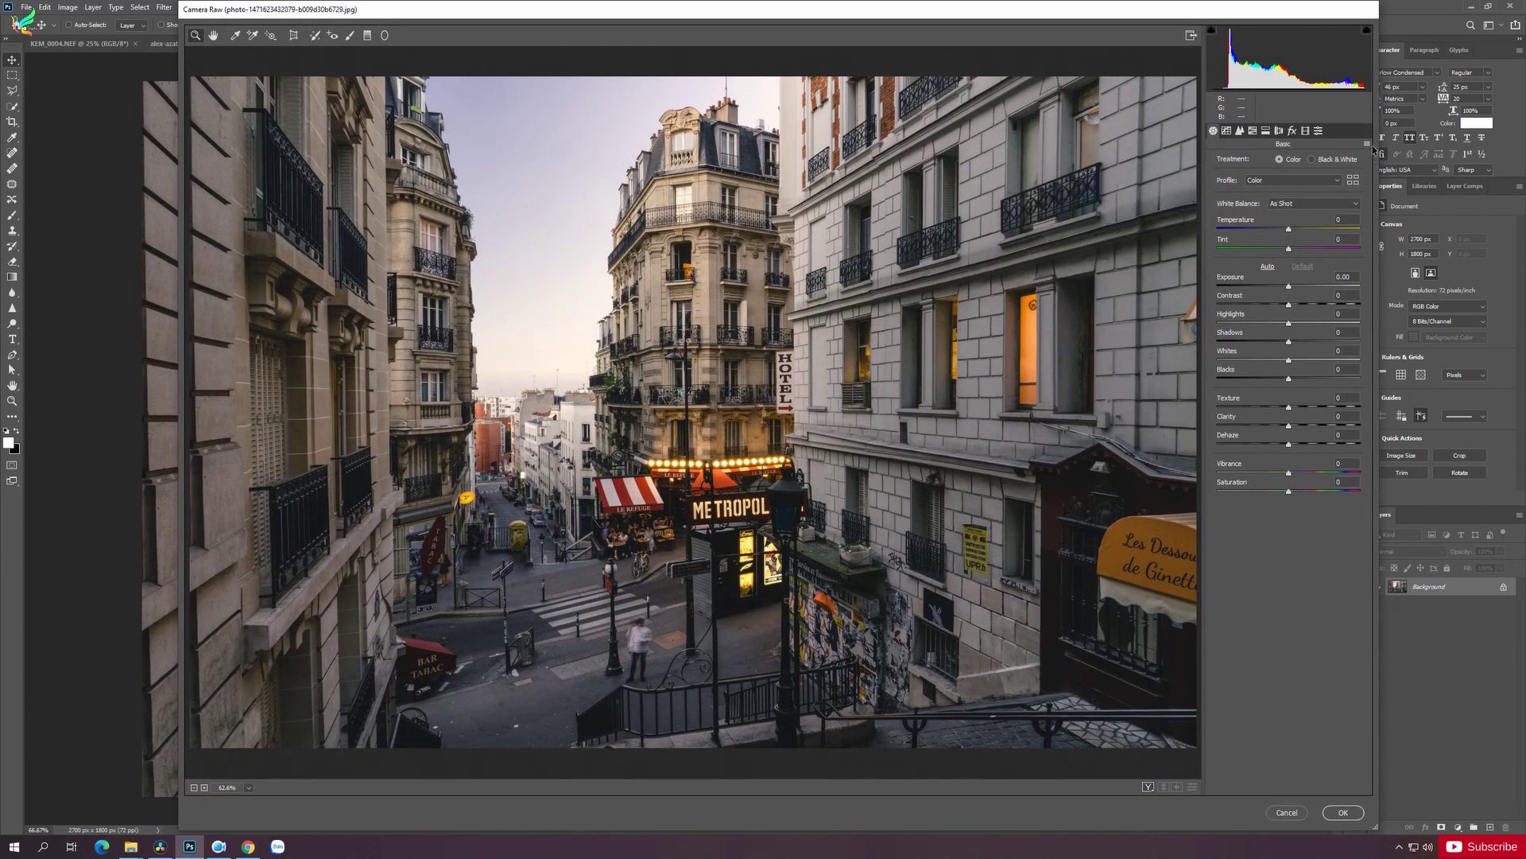
Load the KemChannel_Preset Black & Orange.xmp settings and apply them to the city street photo
click(1367, 145)
click(1401, 231)
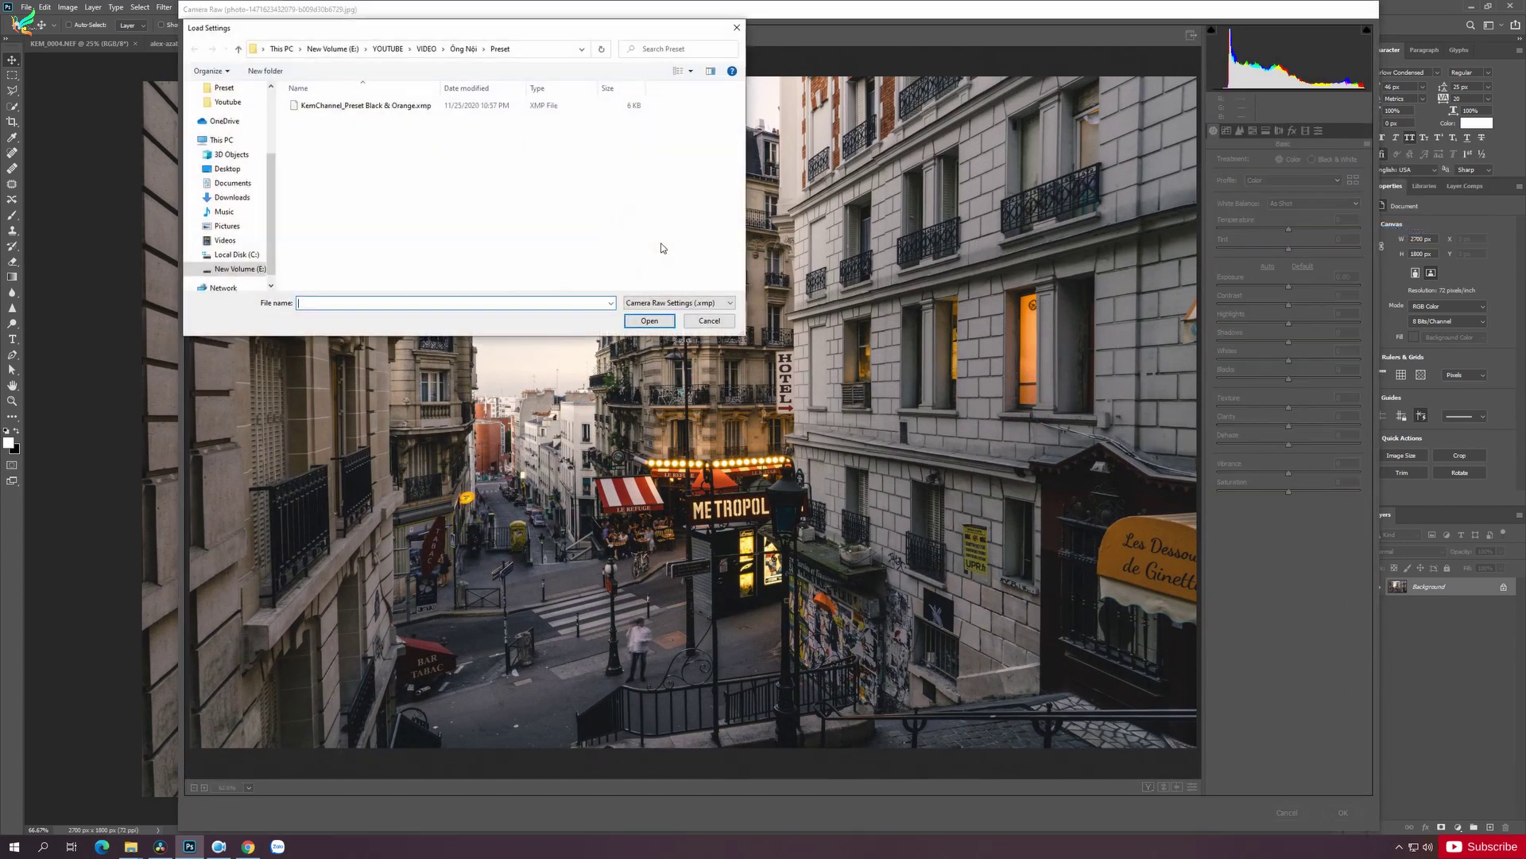
click(393, 107)
click(649, 320)
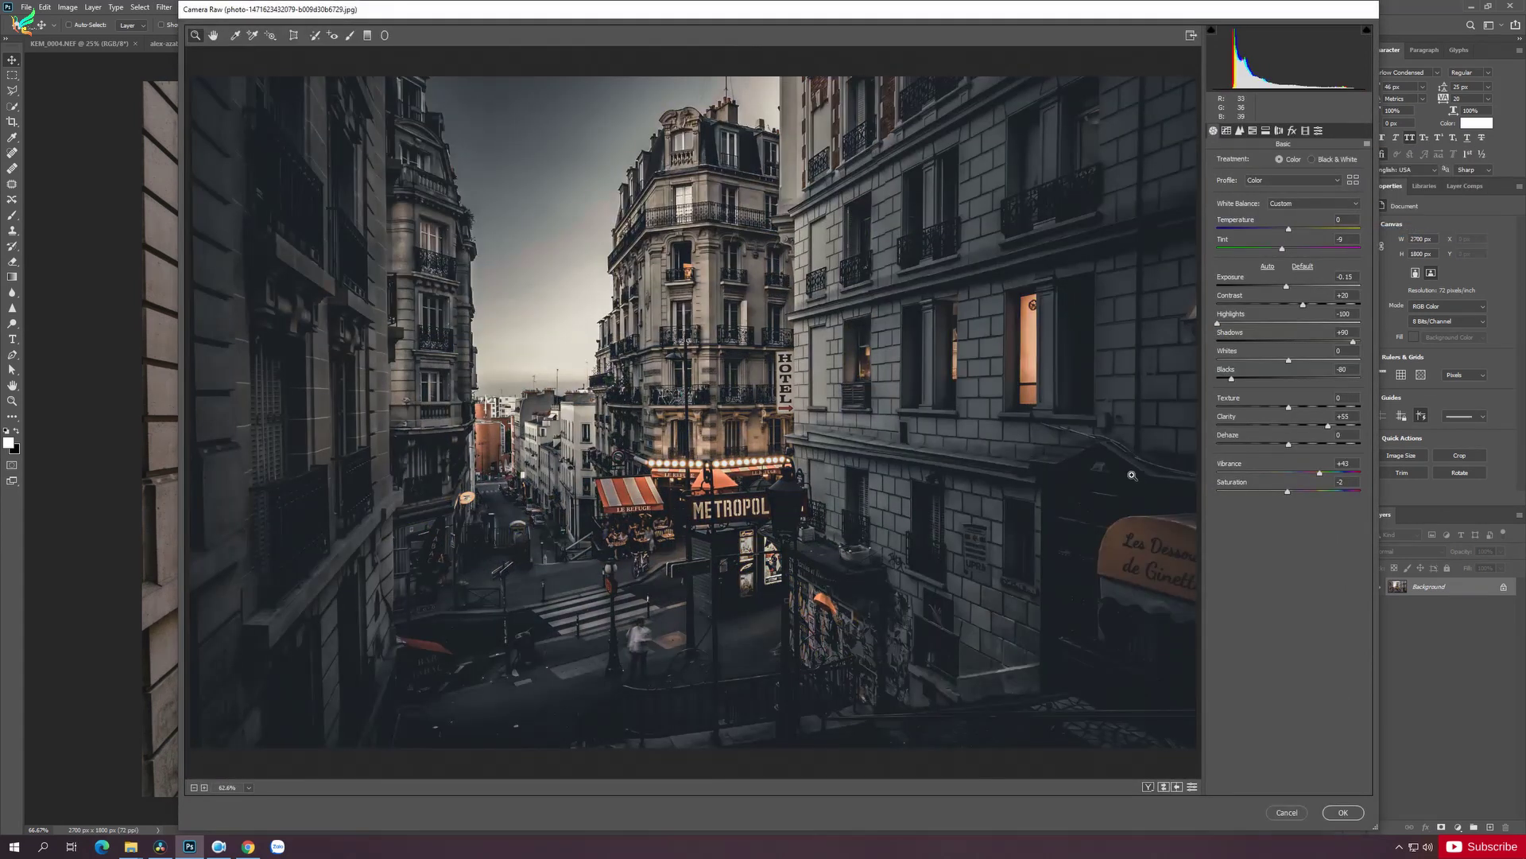
click(1343, 811)
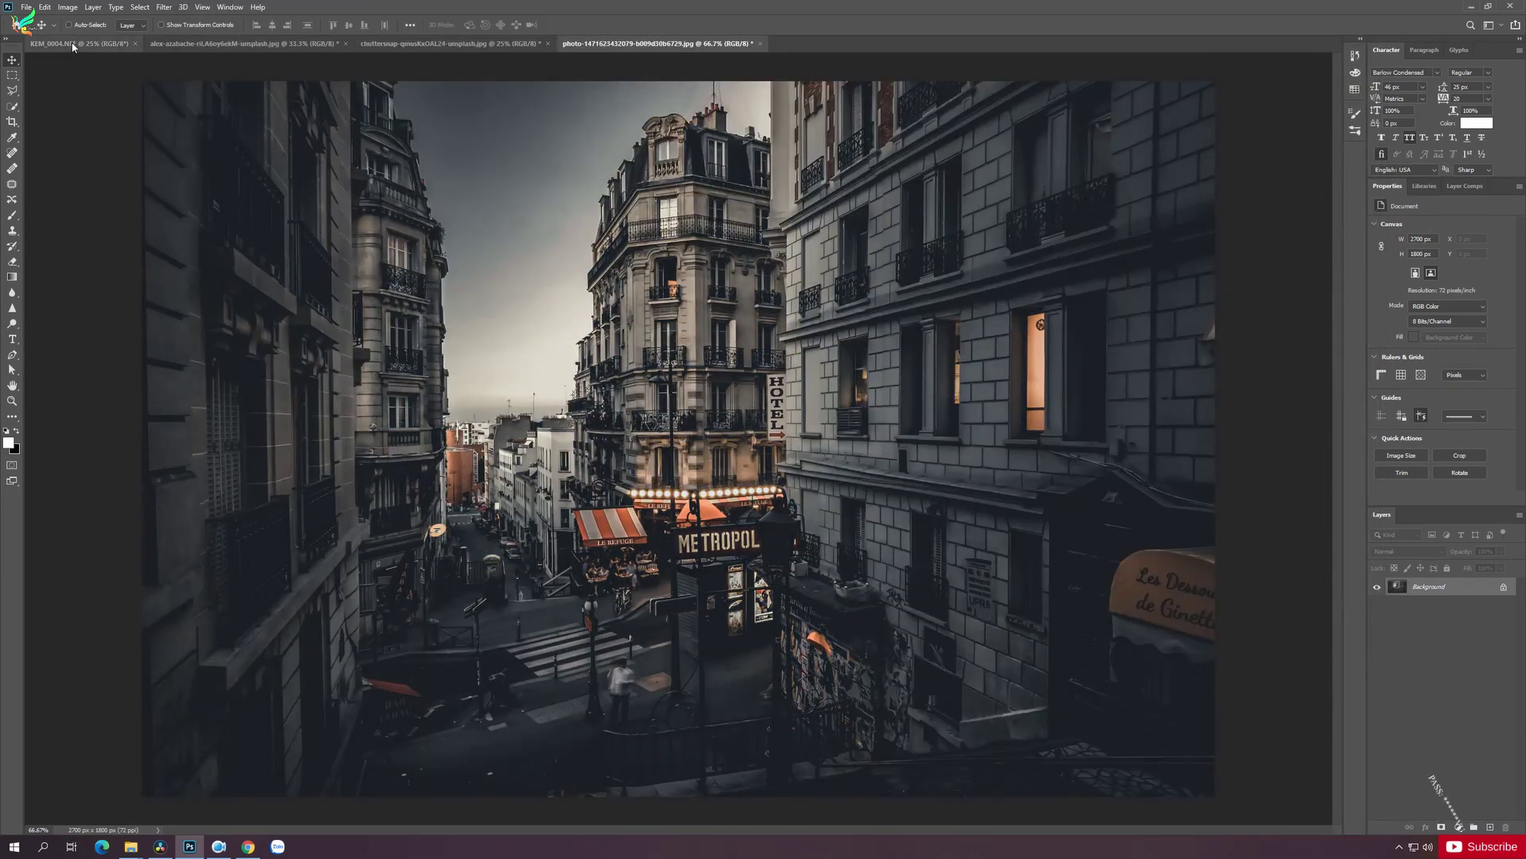
Review the graded sneaker, hand-and-camera and worker photos one after another in their open documents
click(399, 46)
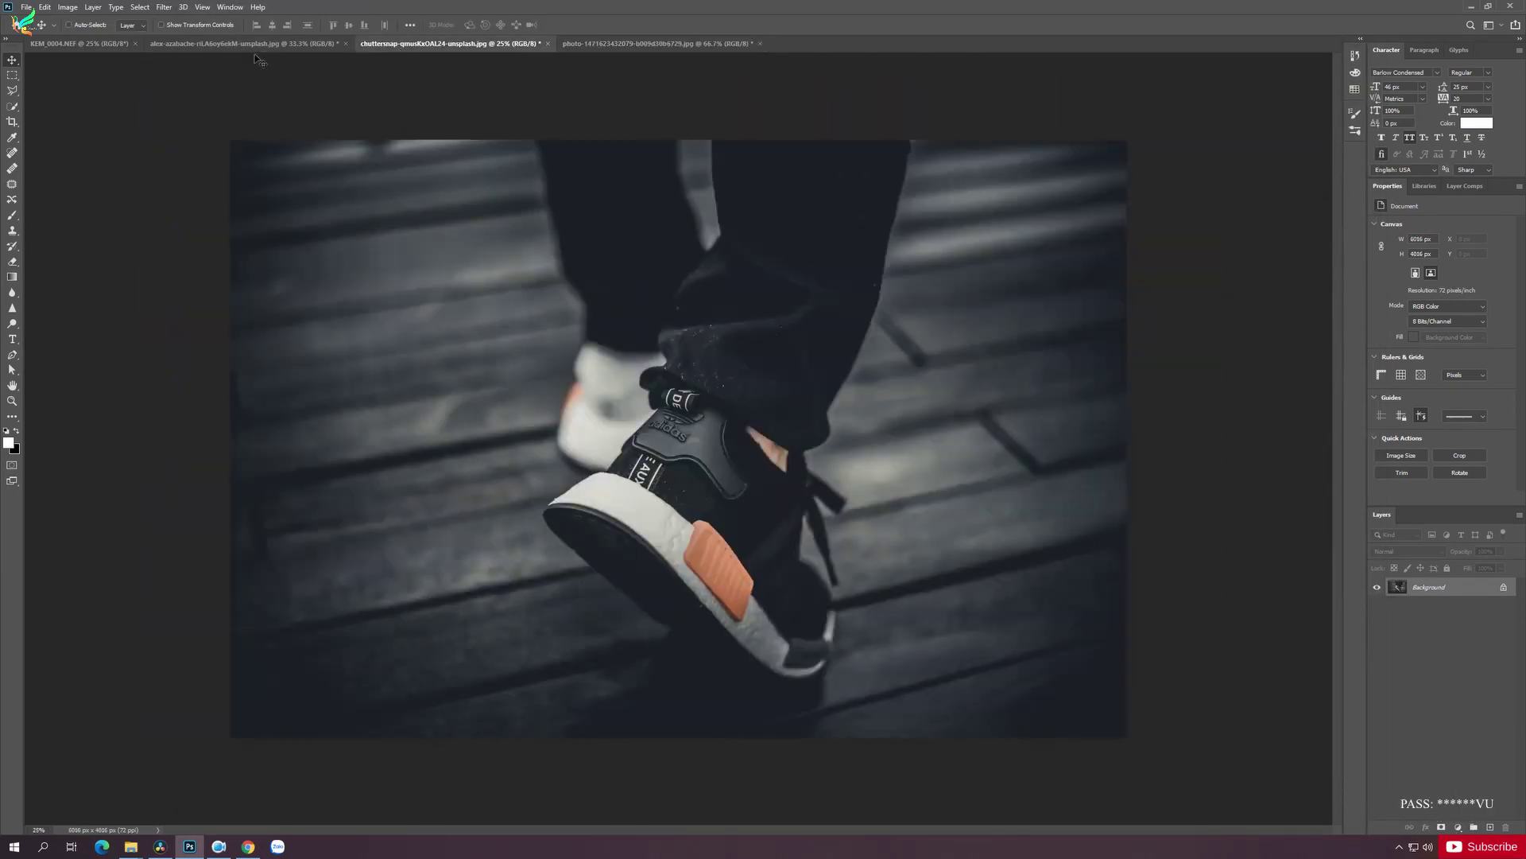
click(231, 45)
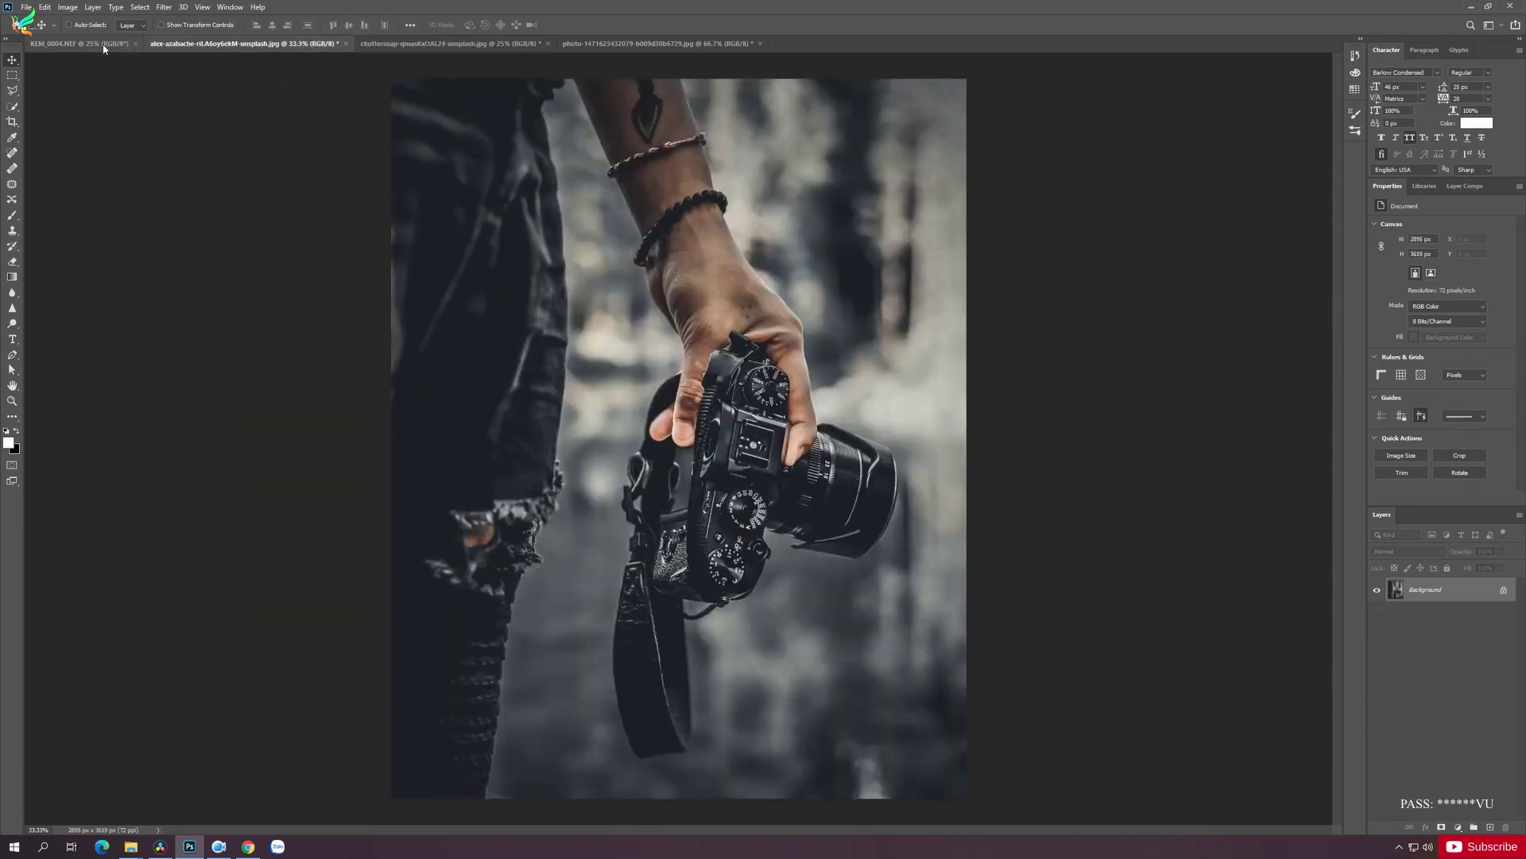
click(101, 45)
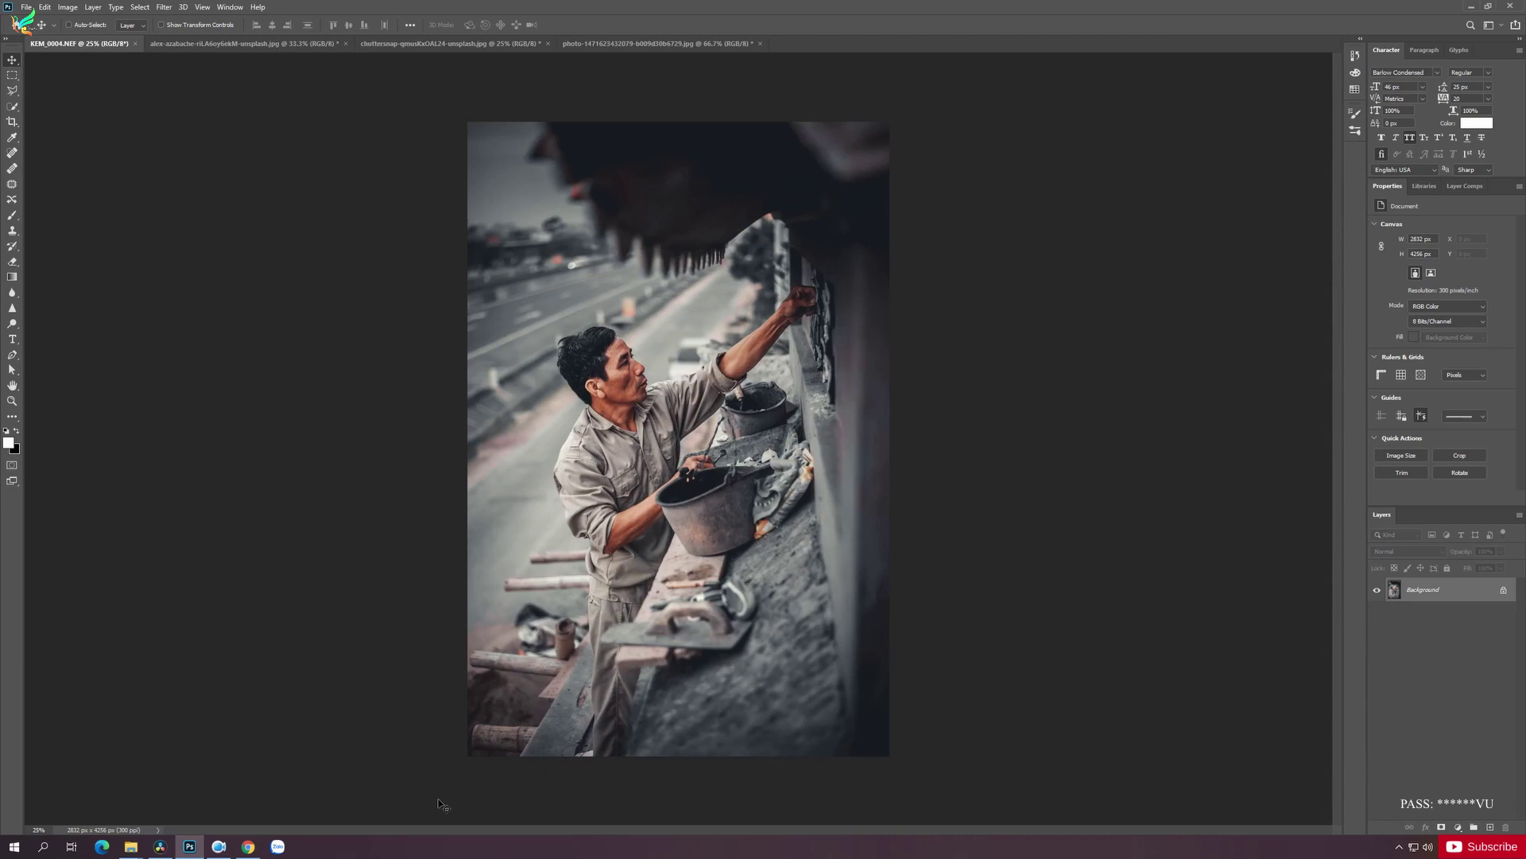
click(219, 846)
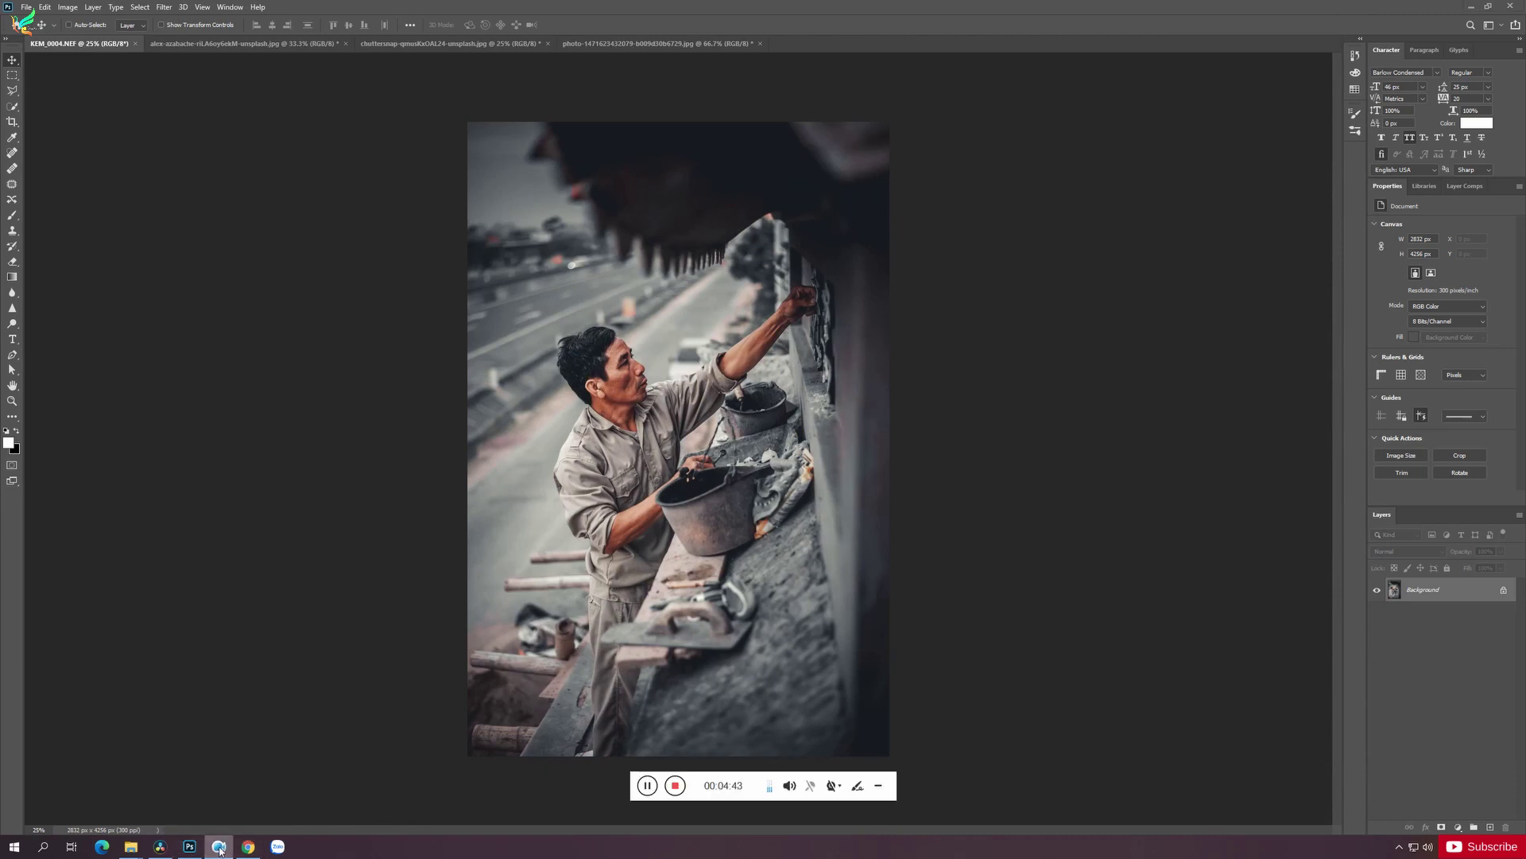